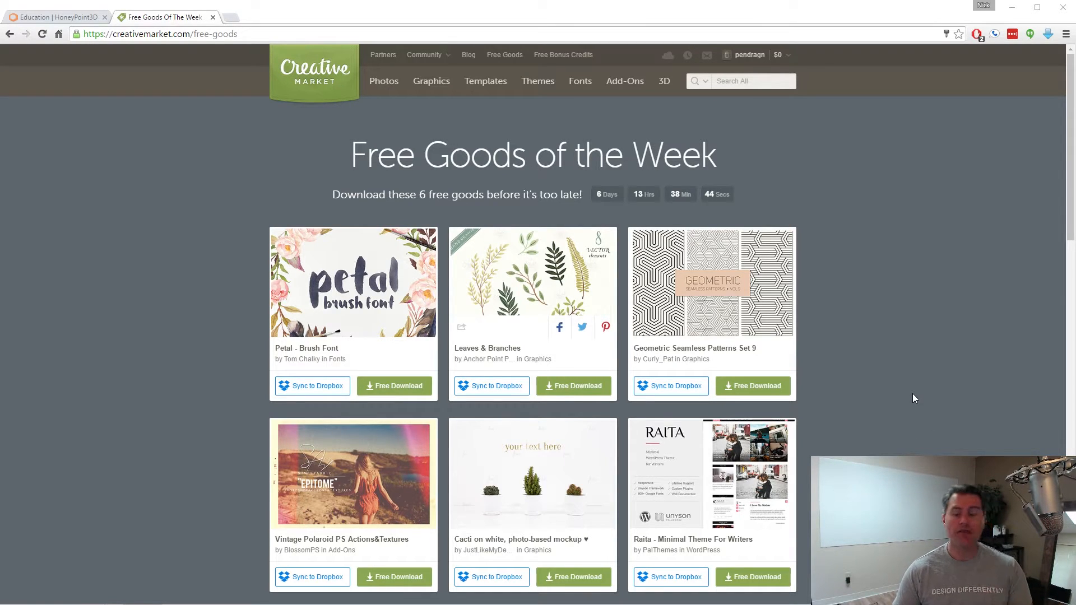
# Scroll past the Leaves & Branches pack on Creative Market and switch to the blank Inkscape document.
pyautogui.scroll(-1, 907, 380)
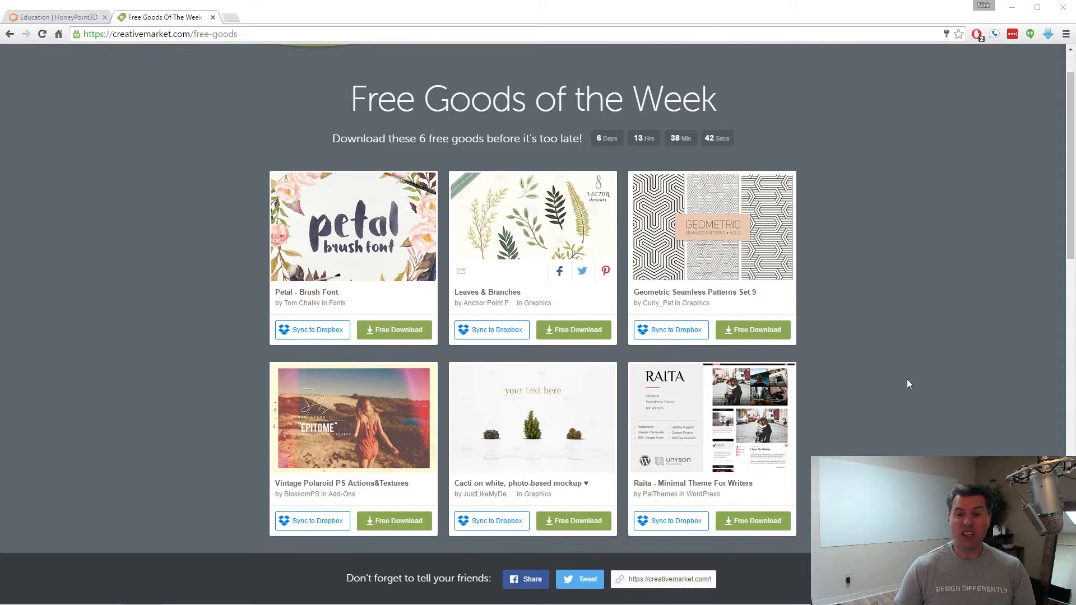
pyautogui.scroll(1, 908, 383)
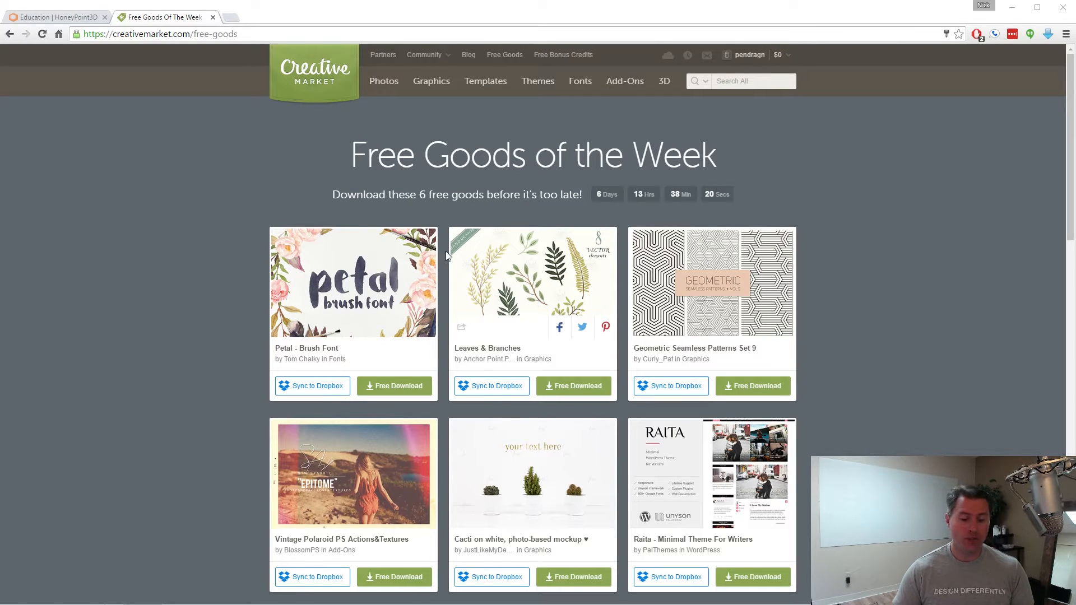
pyautogui.click(143, 604)
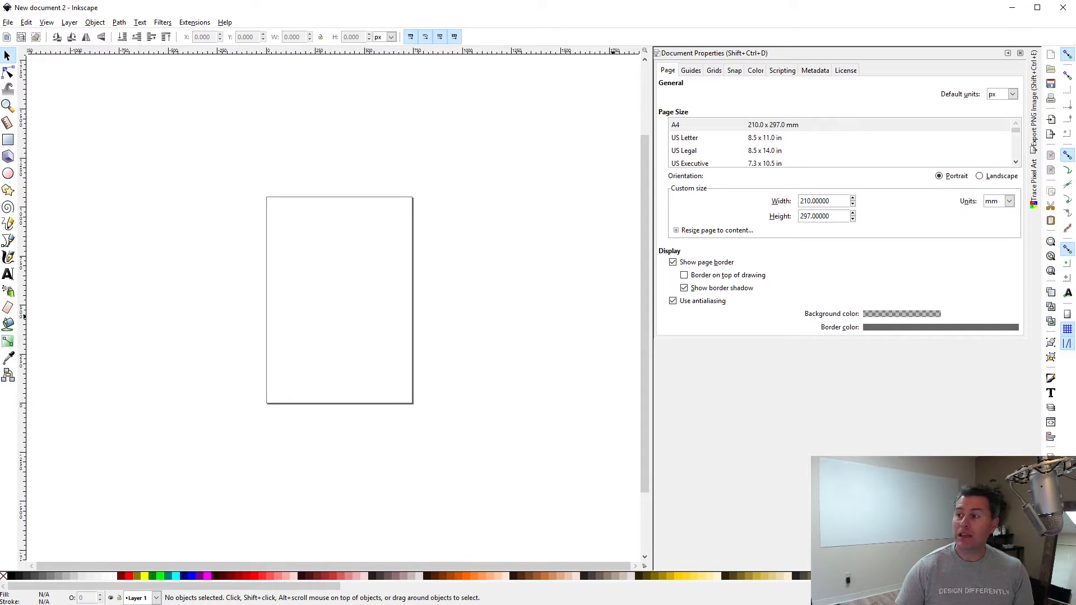
# Import the leaf JPEG as an embedded image and place it in the upper middle of the page.
pyautogui.moveTo(781, 120); pyautogui.dragTo(370, 280)
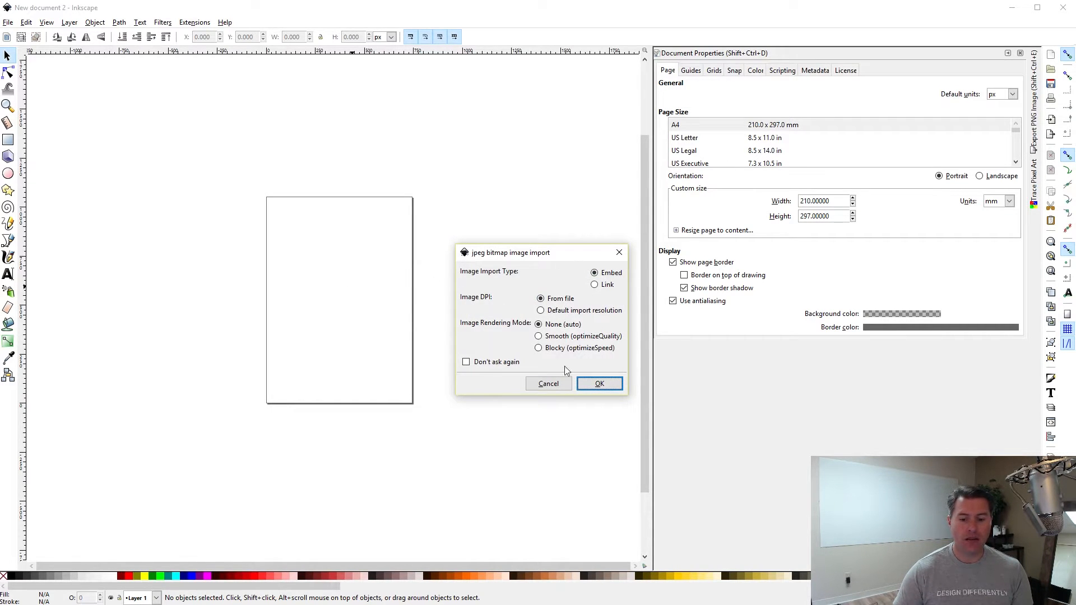
pyautogui.click(600, 385)
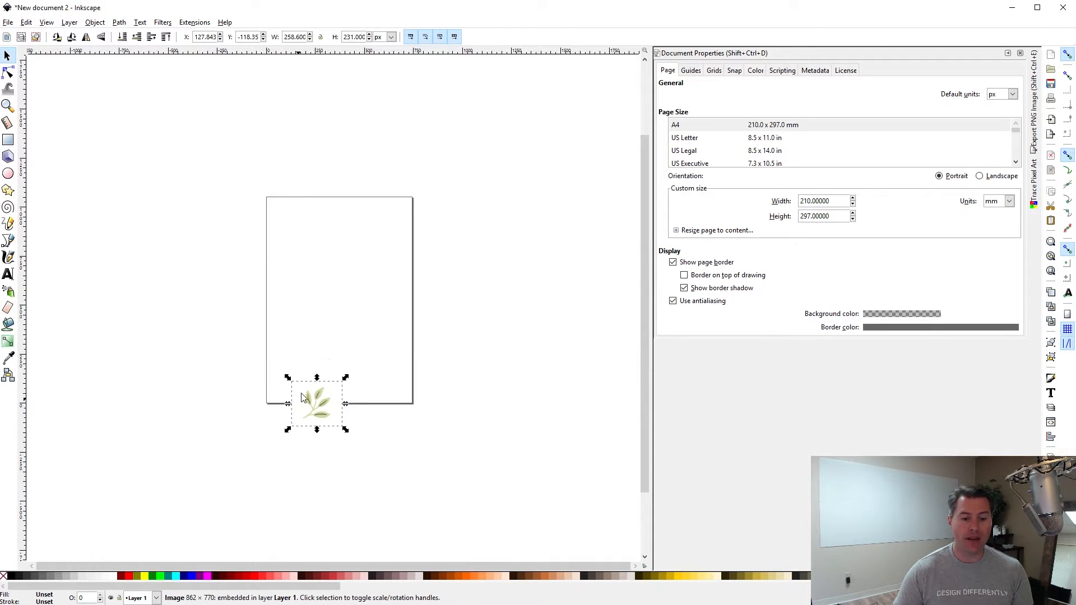
pyautogui.moveTo(321, 387); pyautogui.dragTo(344, 255)
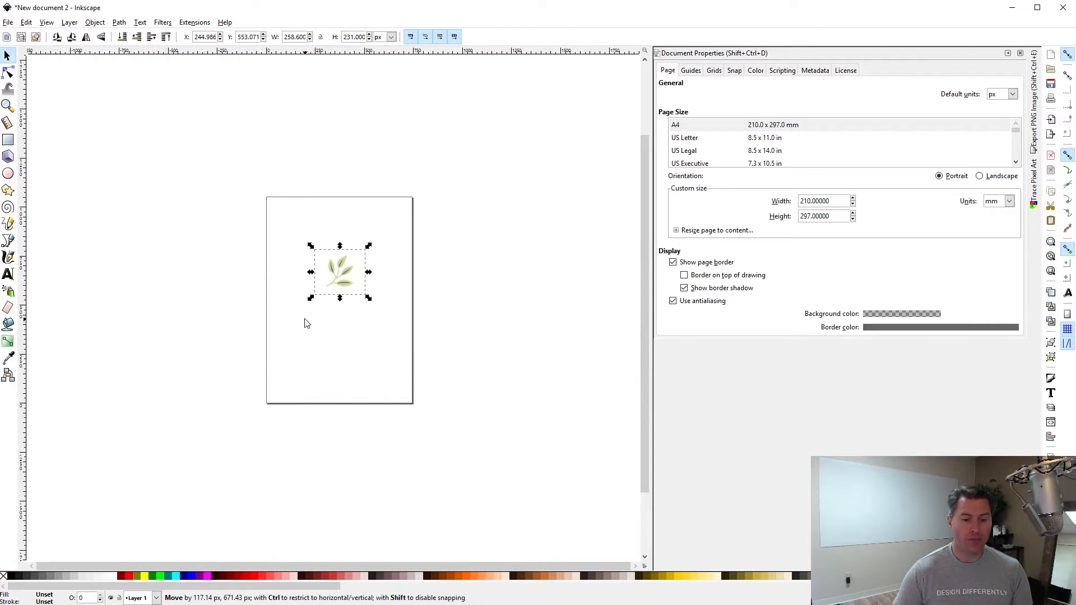
# Zoom in, nudge the leaf image into position and reselect it.
pyautogui.scroll(1, 327, 282)
pyautogui.scroll(3, 328, 282)
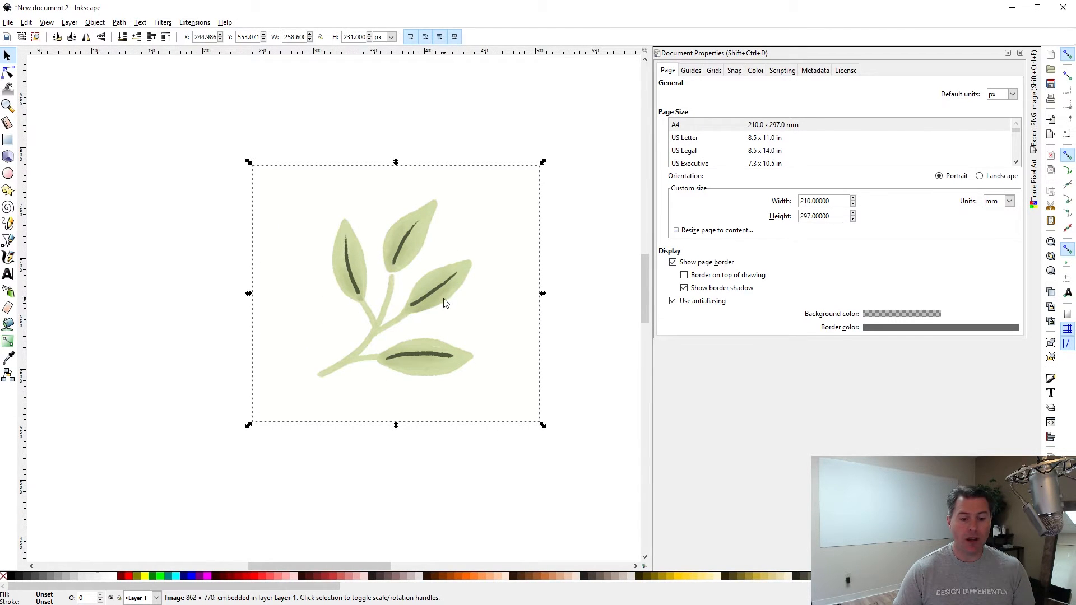
pyautogui.moveTo(444, 303)
pyautogui.mouseDown()
pyautogui.moveTo(429, 296)
pyautogui.moveTo(441, 292)
pyautogui.mouseUp()
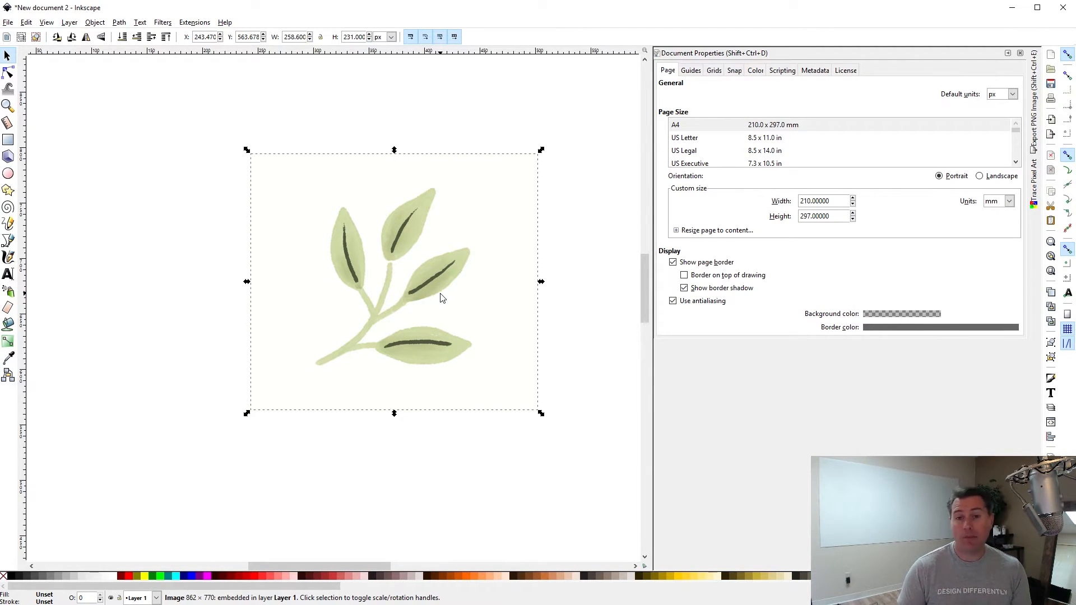
pyautogui.click(409, 235)
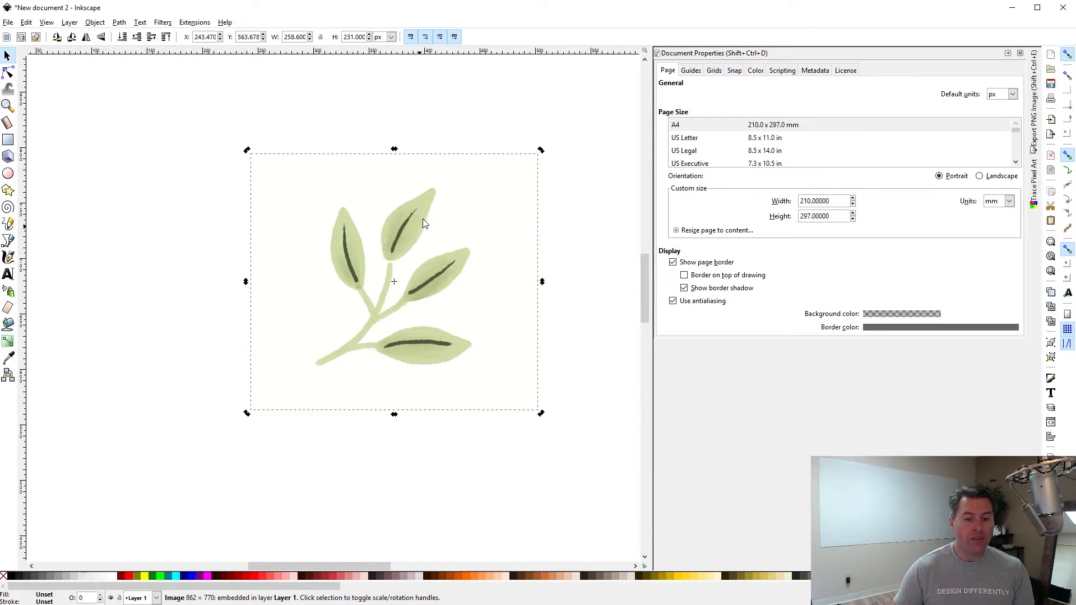
pyautogui.click(127, 203)
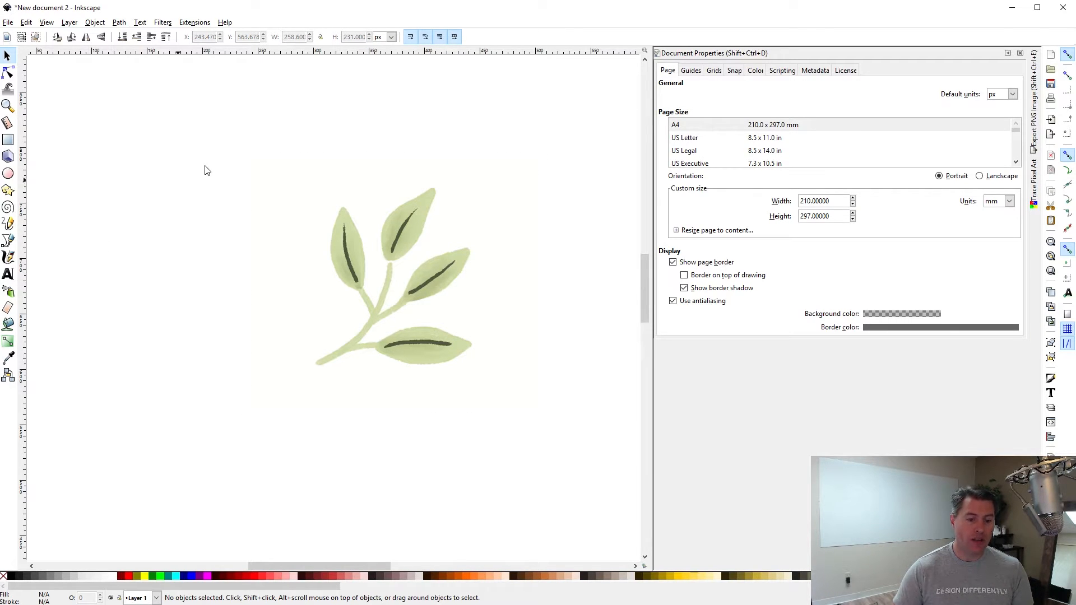
pyautogui.click(418, 242)
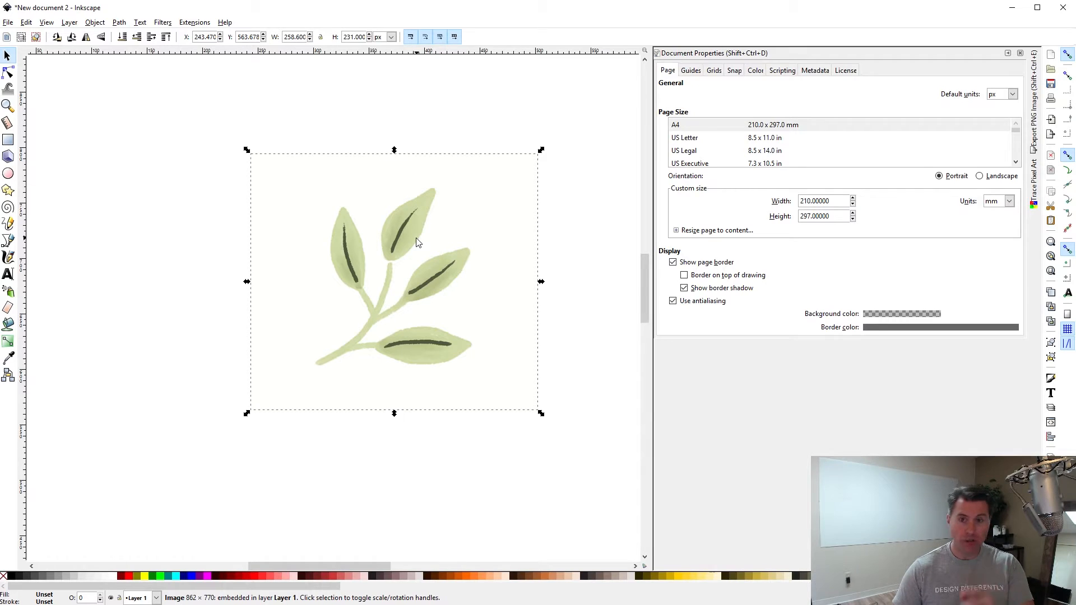
pyautogui.click(118, 23)
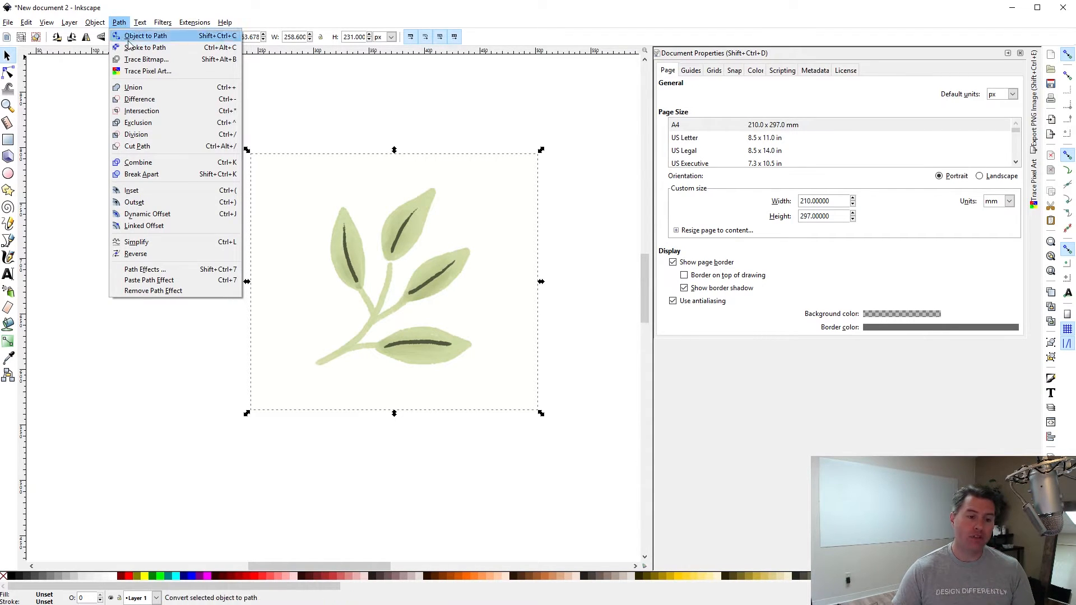
# Preview a Trace Bitmap brightness-cutoff trace of the leaf at threshold 0.990.
pyautogui.click(141, 60)
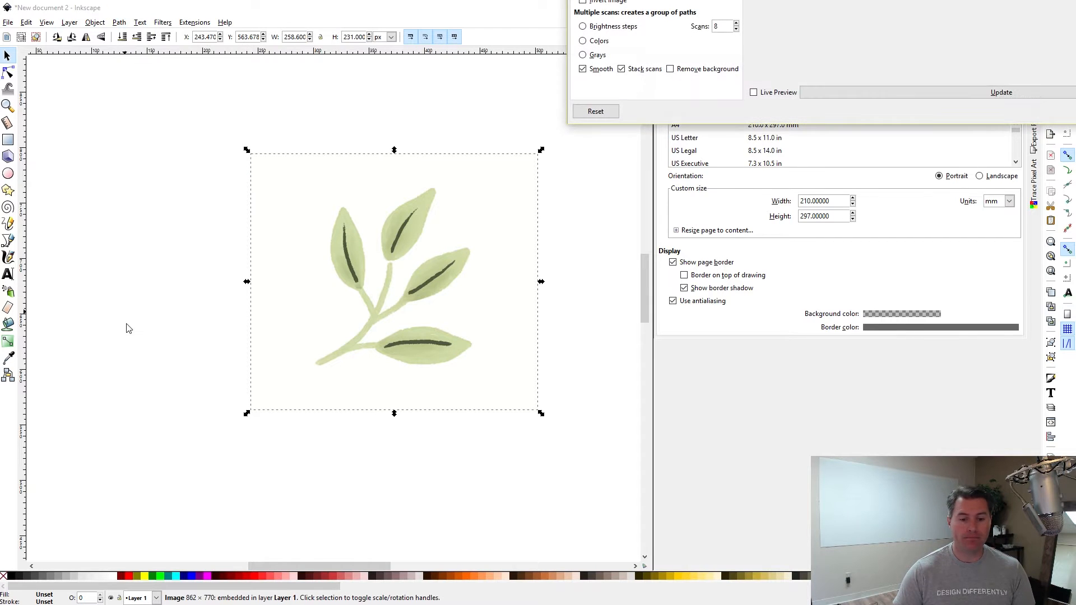
pyautogui.moveTo(748, 0)
pyautogui.mouseDown()
pyautogui.moveTo(634, 223)
pyautogui.moveTo(600, 349)
pyautogui.moveTo(671, 349)
pyautogui.moveTo(672, 86)
pyautogui.mouseUp()
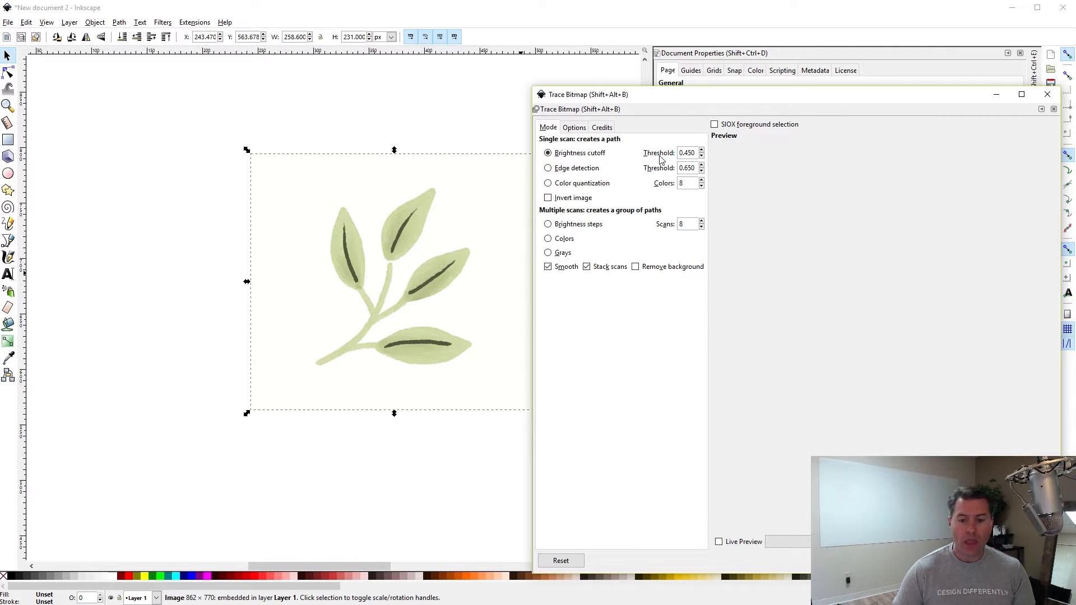
pyautogui.click(773, 547)
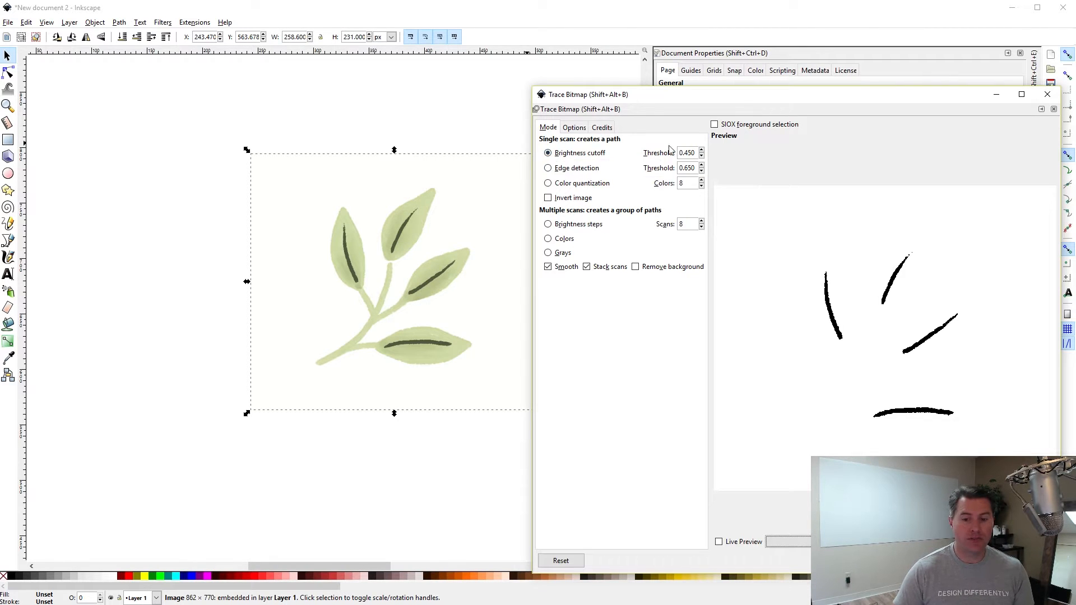
pyautogui.click(701, 151)
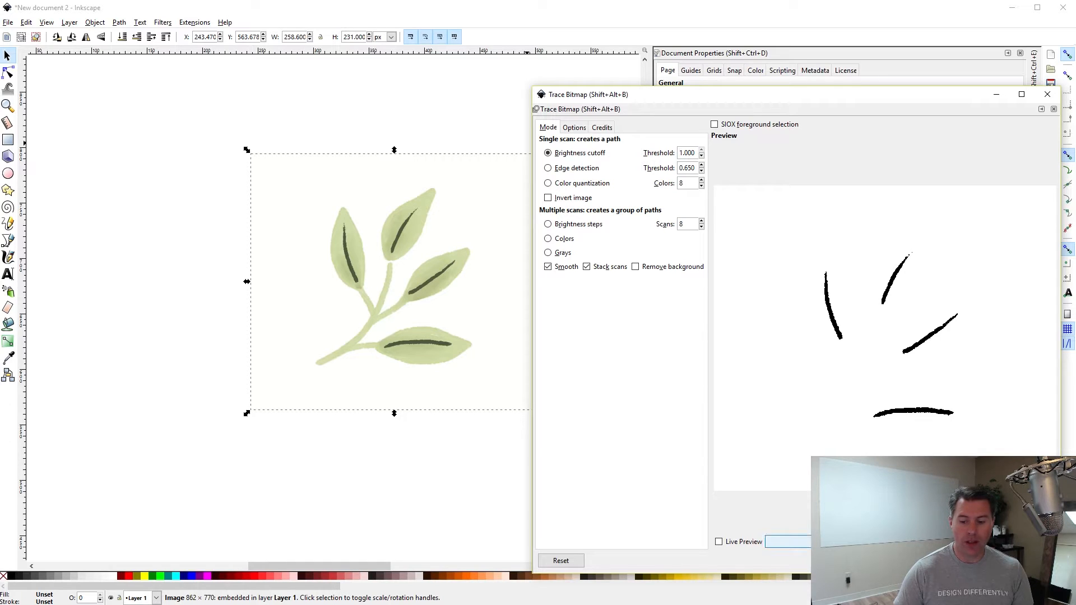
pyautogui.click(787, 542)
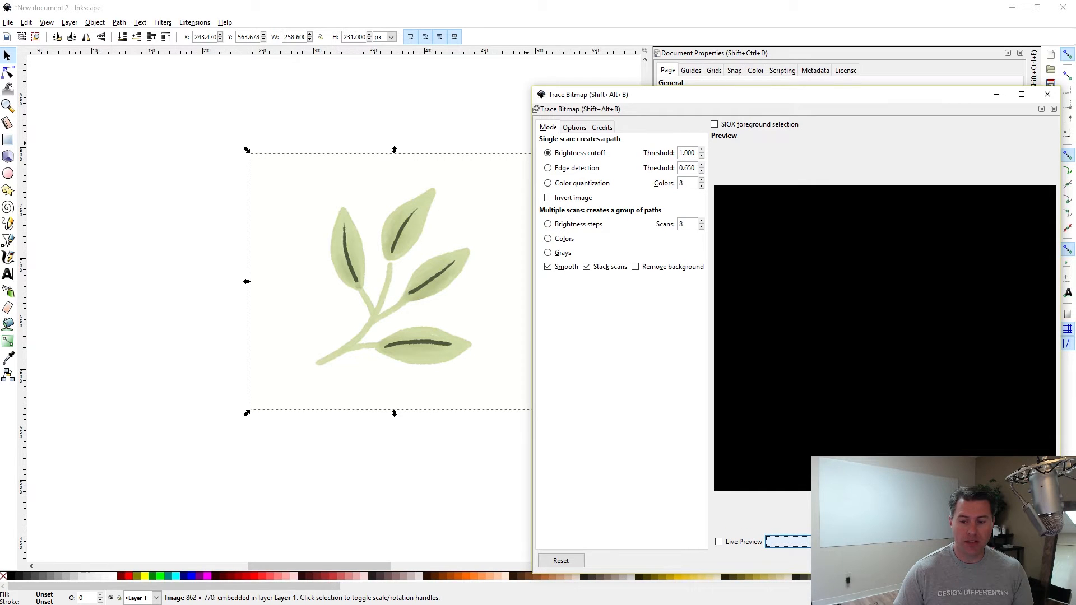
pyautogui.click(702, 156)
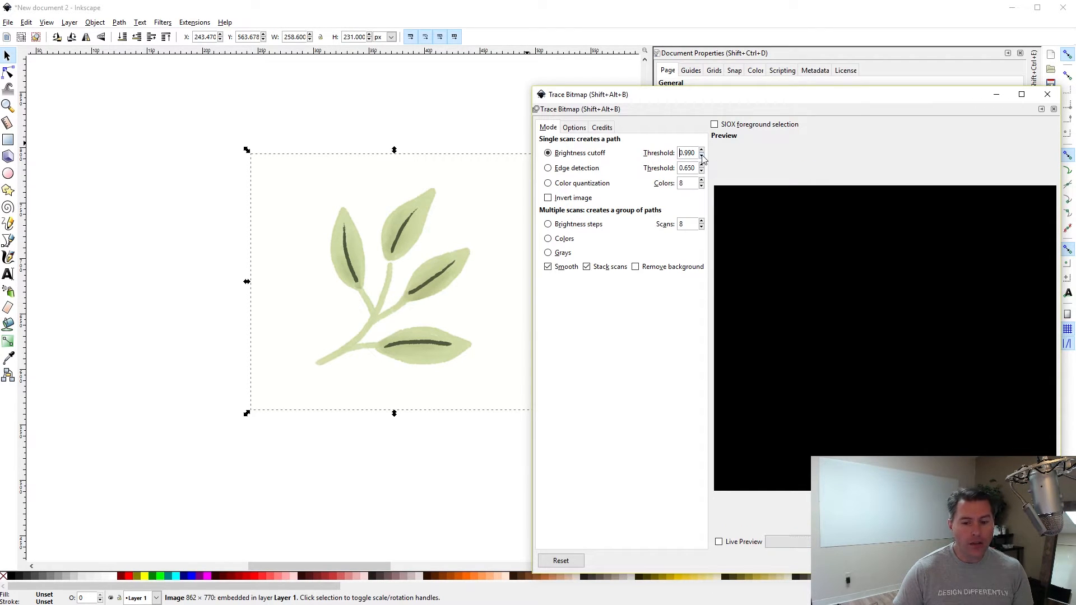
pyautogui.click(788, 541)
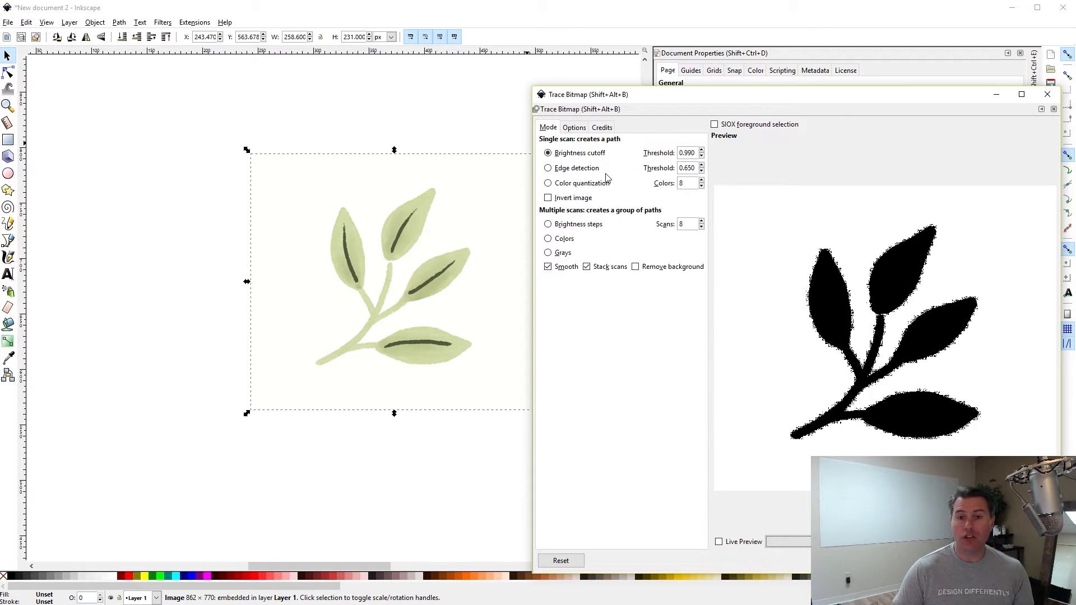
# Try an edge-detection trace, adjusting its threshold down and back up.
pyautogui.click(573, 170)
pyautogui.click(787, 542)
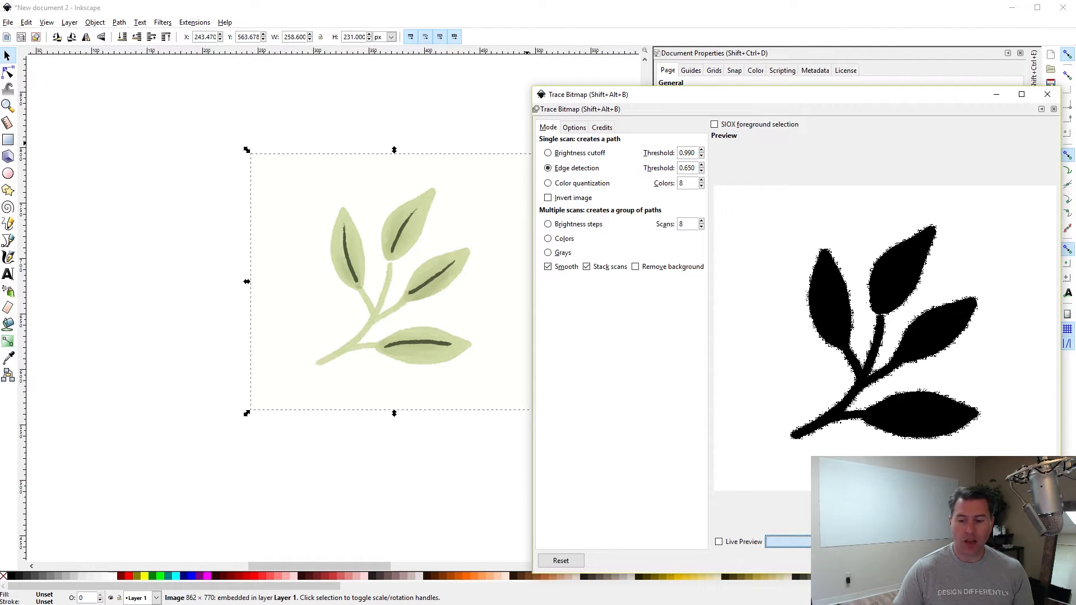
pyautogui.click(702, 171)
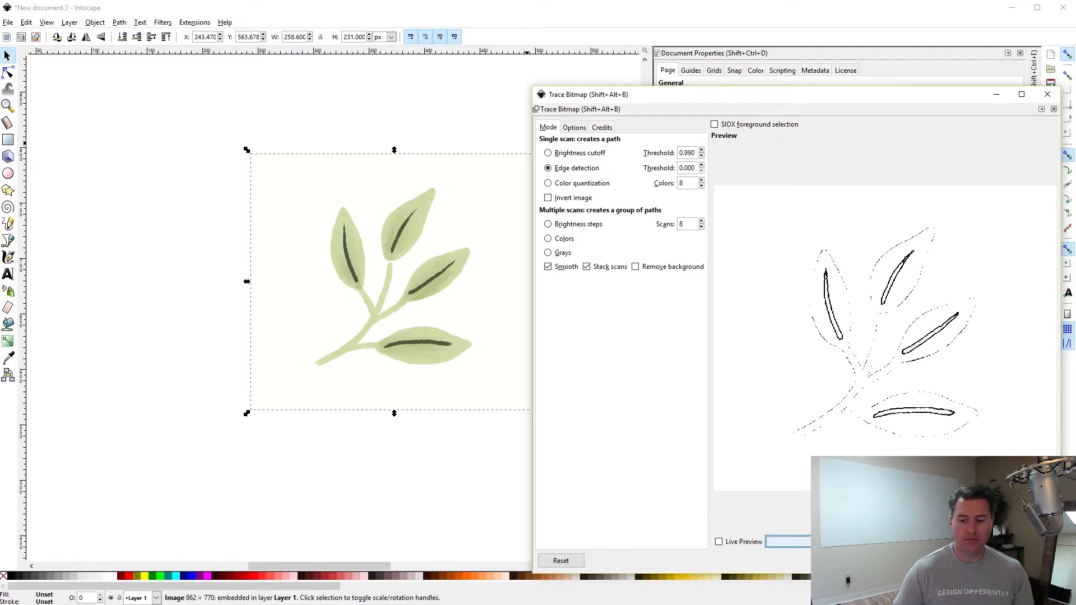
pyautogui.click(701, 165)
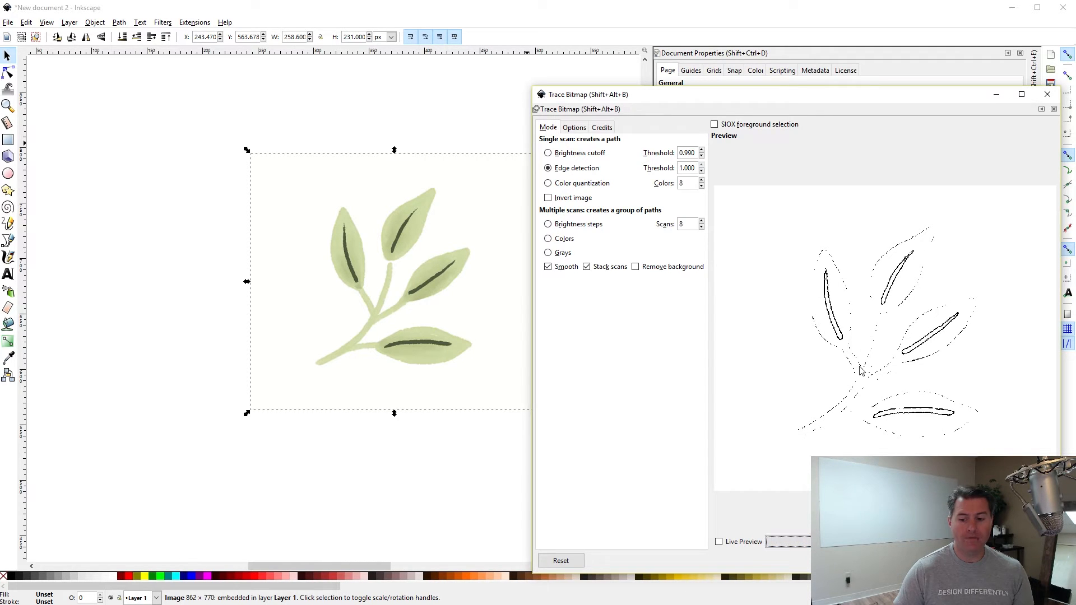
# Switch to colour quantization with 2 colours and Invert image, and update the preview.
pyautogui.click(576, 185)
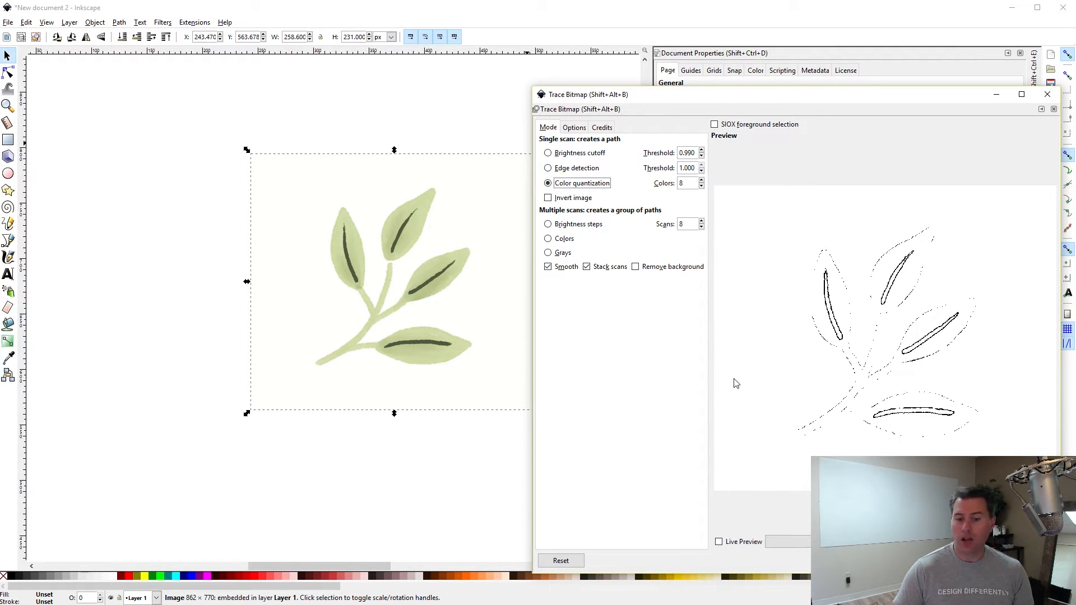
pyautogui.click(791, 542)
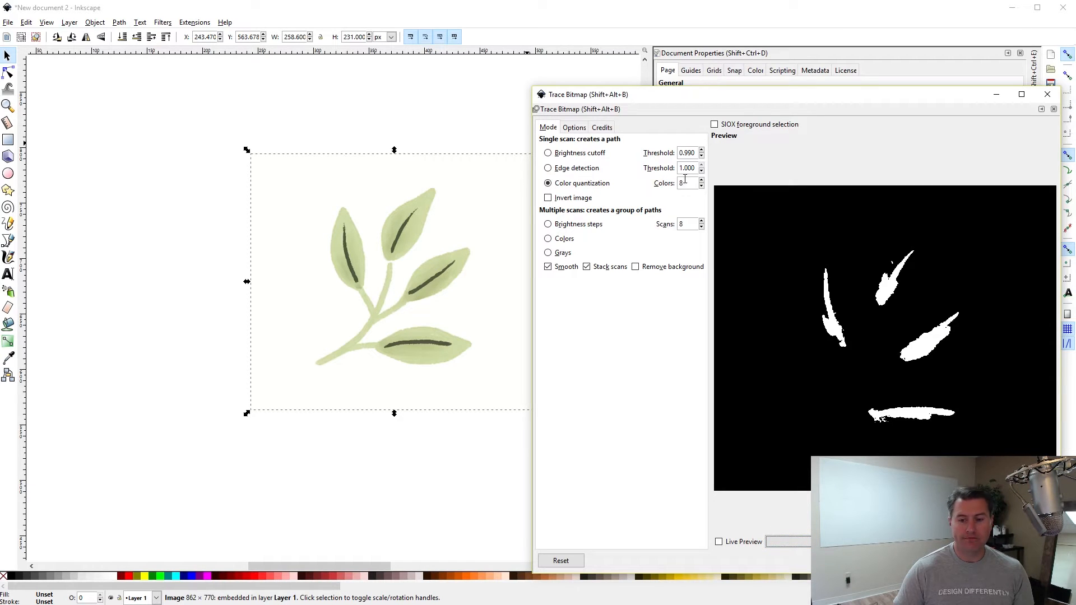
pyautogui.click(701, 186)
pyautogui.click(702, 186)
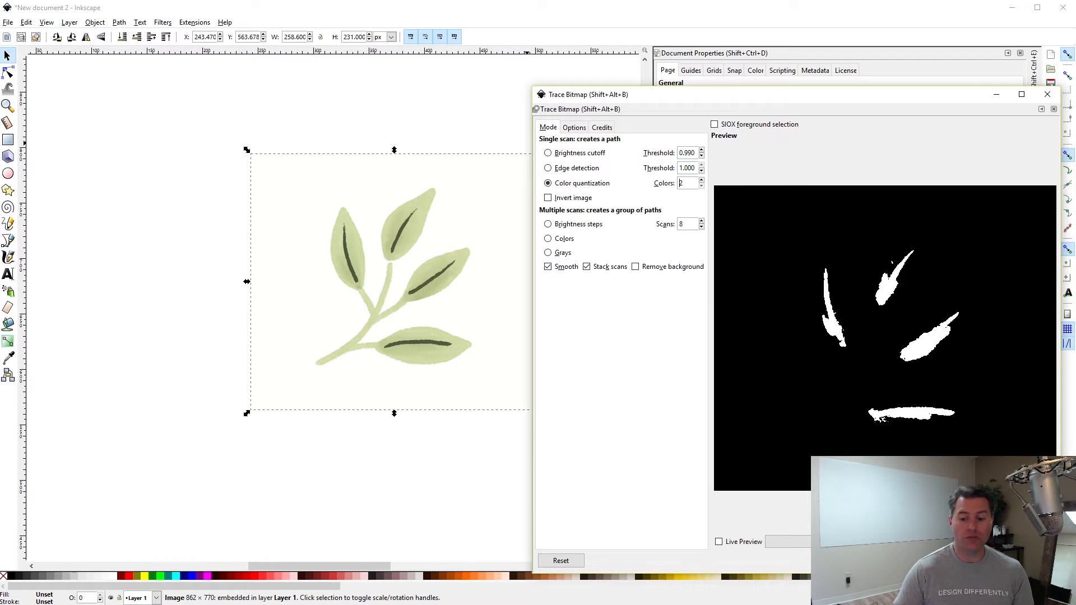
pyautogui.click(791, 541)
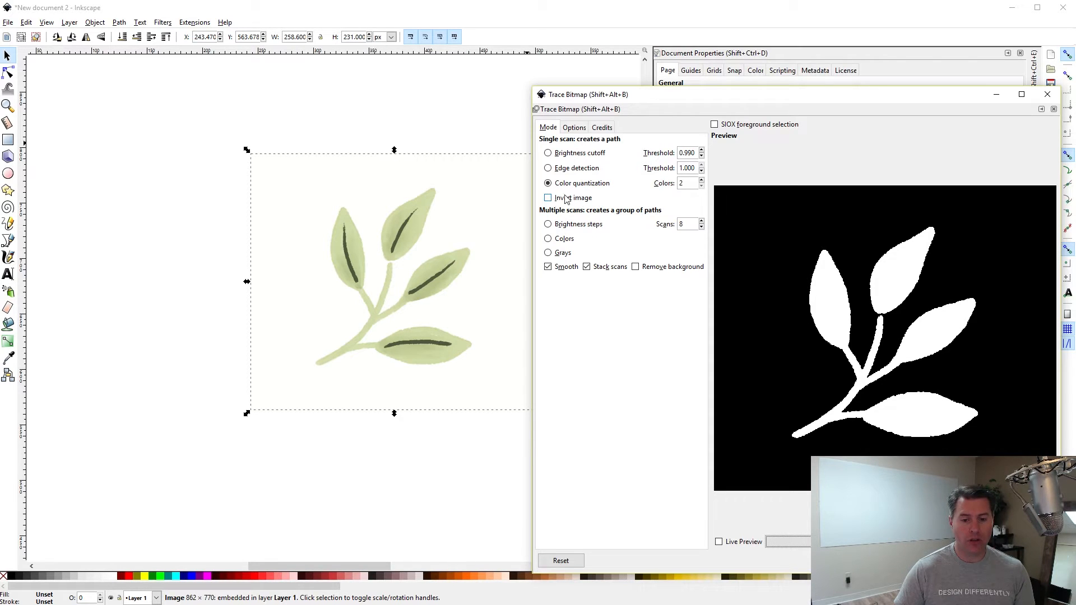
pyautogui.click(548, 197)
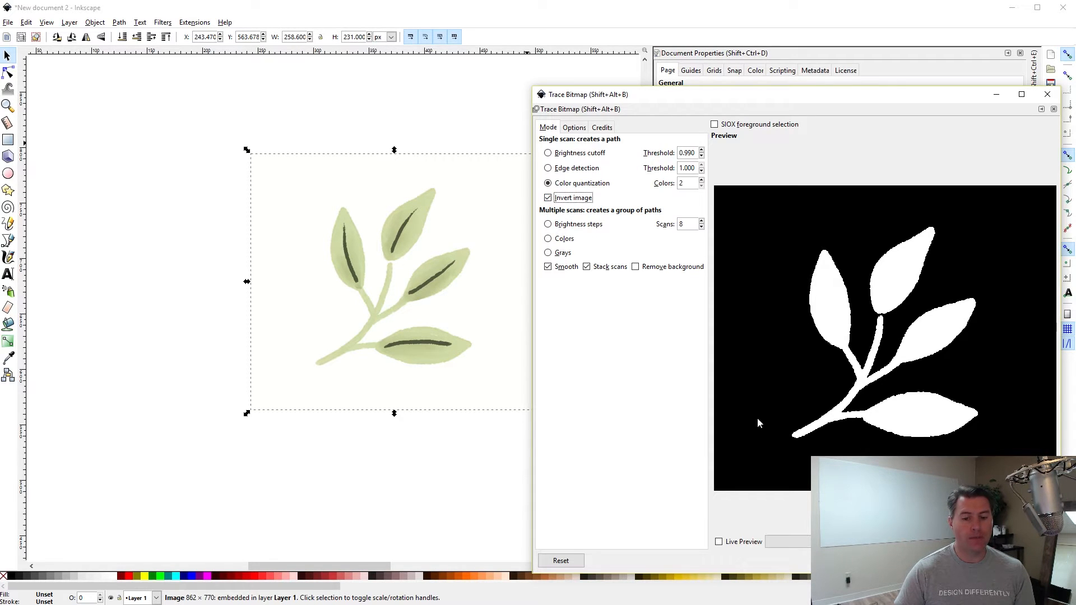
pyautogui.click(787, 542)
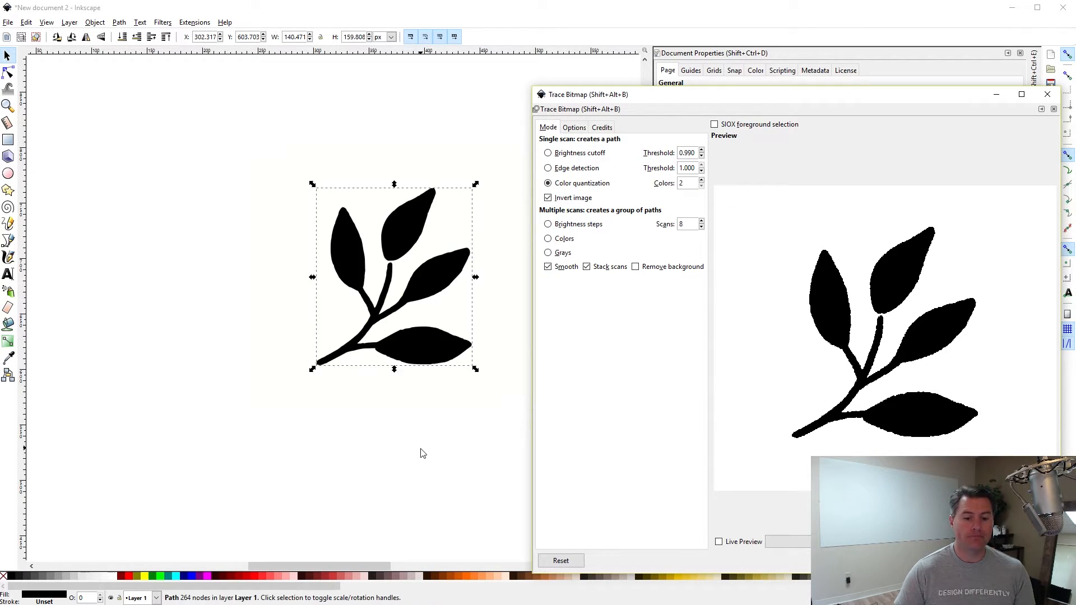
# Move the traced leaf aside and delete the original green leaf bitmap.
pyautogui.click(1048, 94)
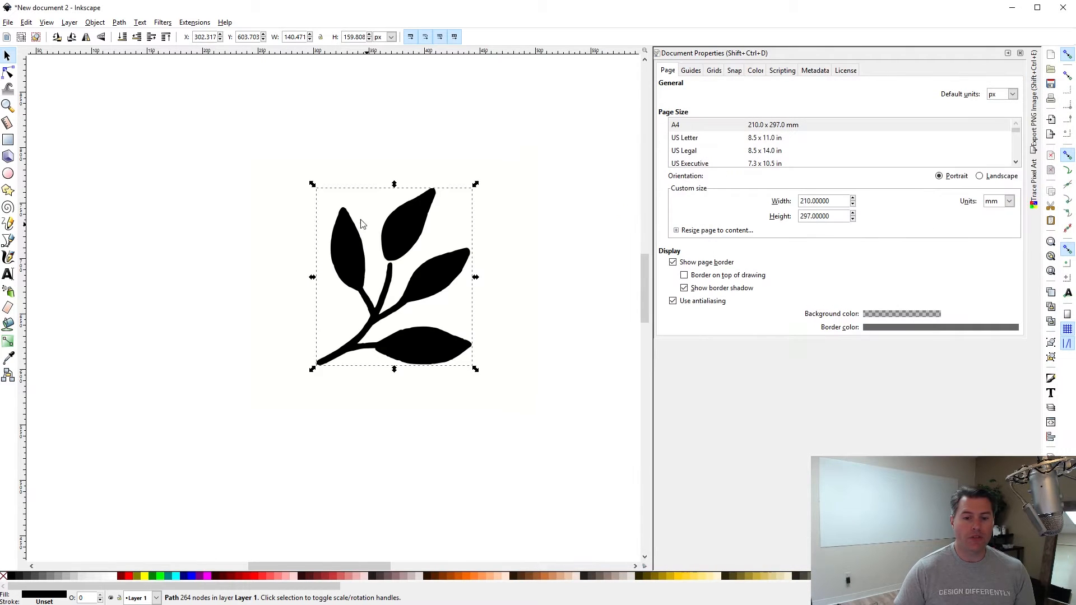
pyautogui.moveTo(410, 237); pyautogui.dragTo(236, 233)
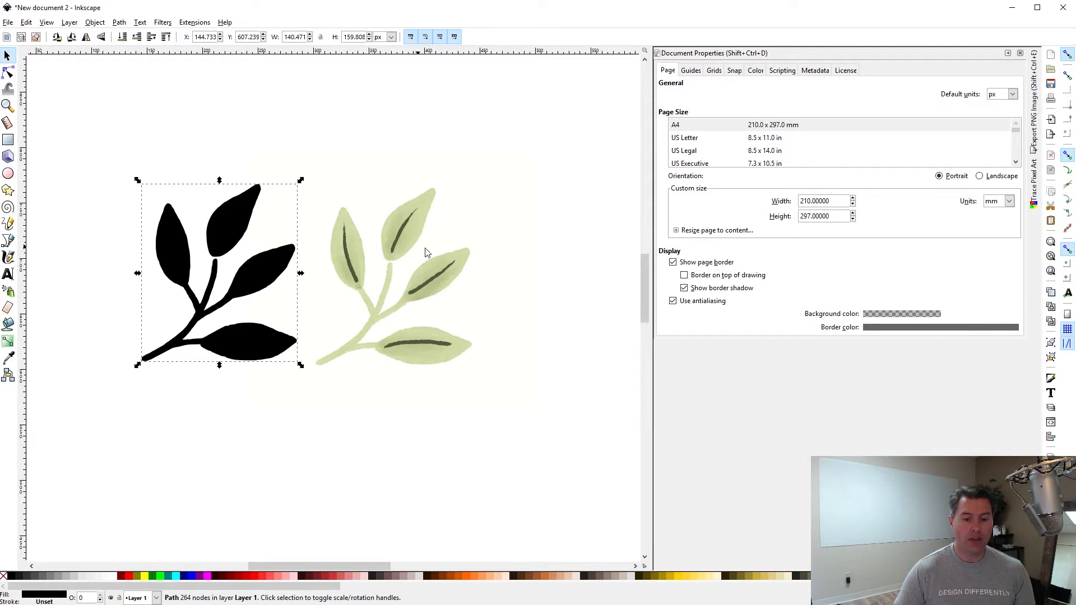
pyautogui.click(409, 240)
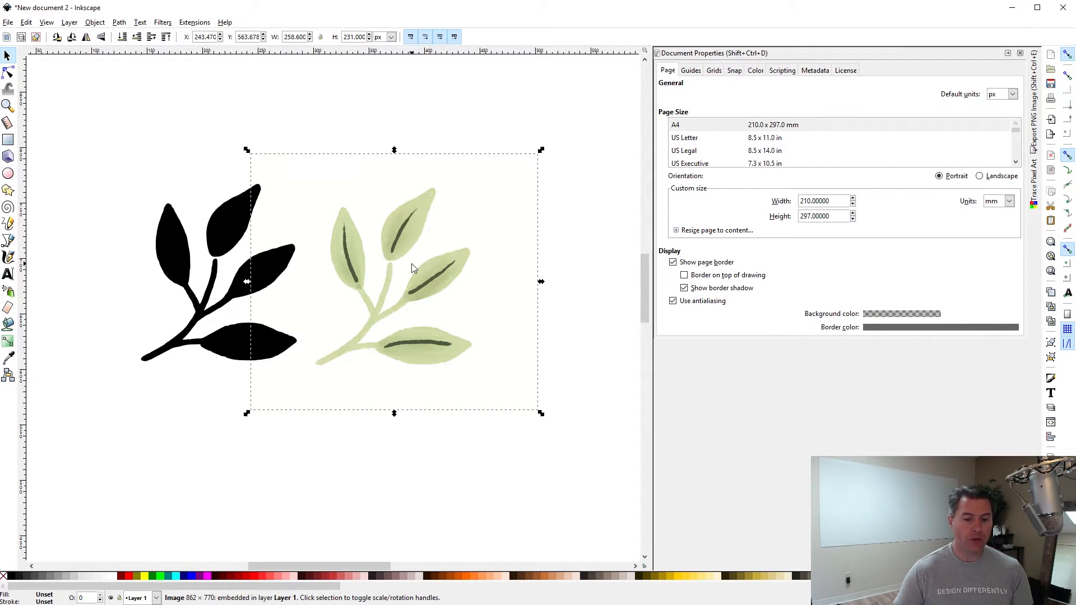
pyautogui.press('Delete')
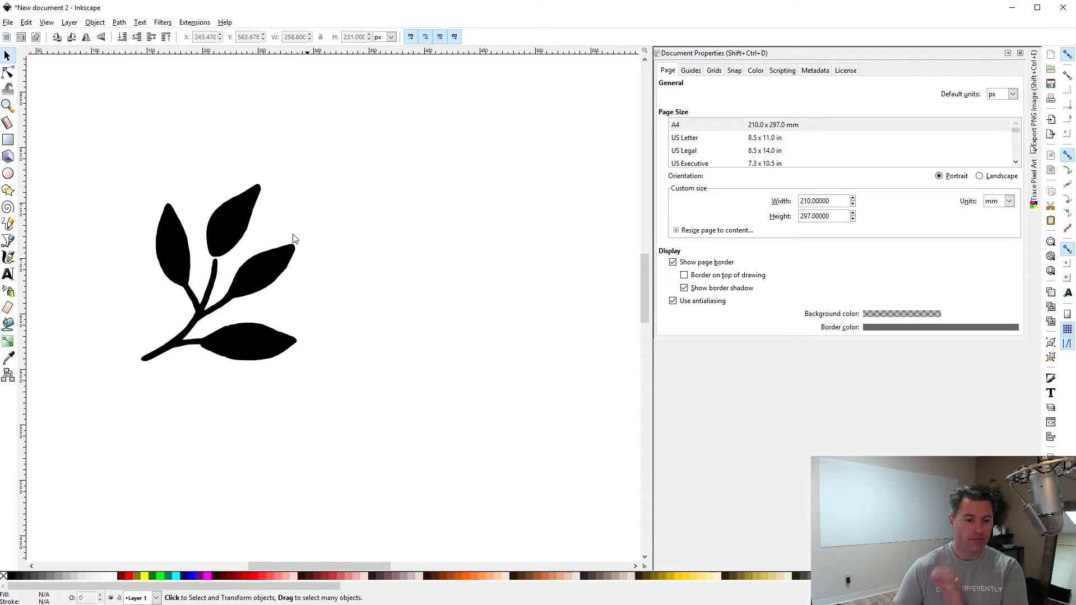
# Move the black traced leaf toward the page centre.
pyautogui.click(228, 226)
pyautogui.moveTo(227, 227); pyautogui.dragTo(405, 227)
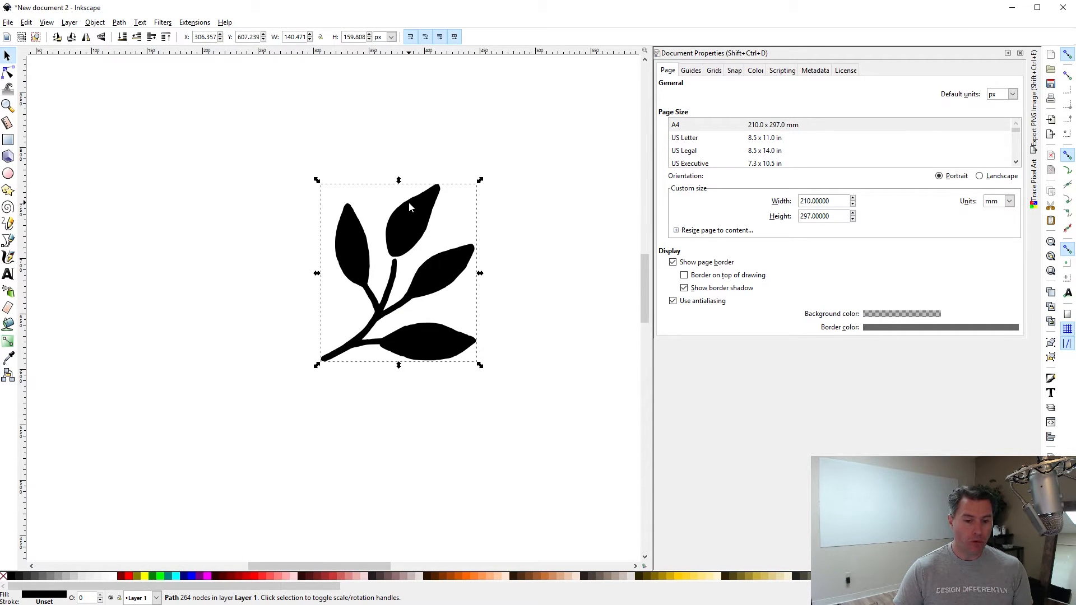
pyautogui.hscroll(1, 412, 193)
pyautogui.scroll(-1, 381, 207)
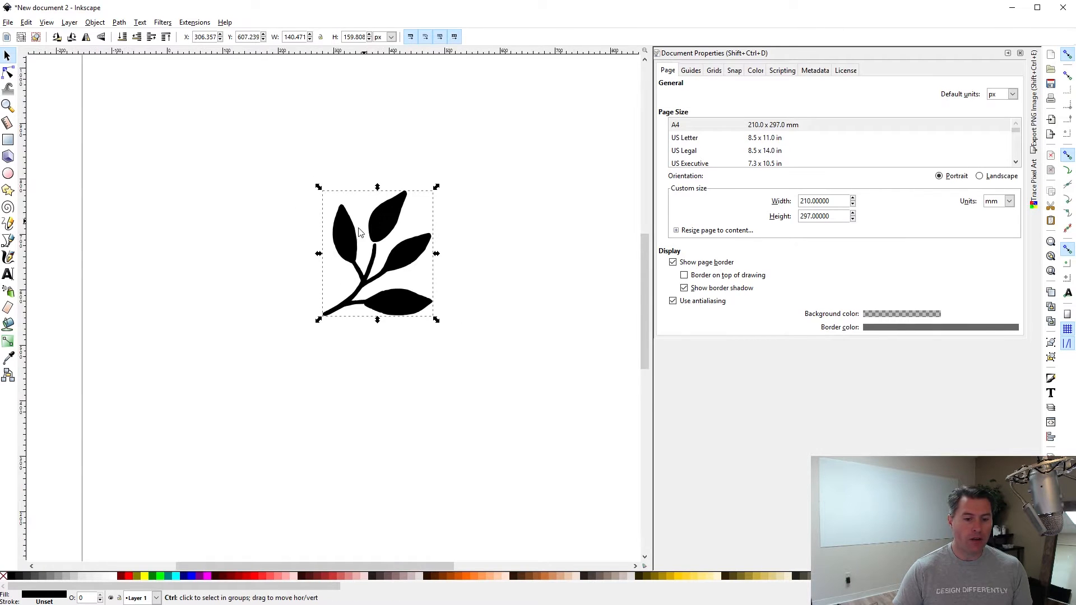
pyautogui.scroll(-2, 360, 232)
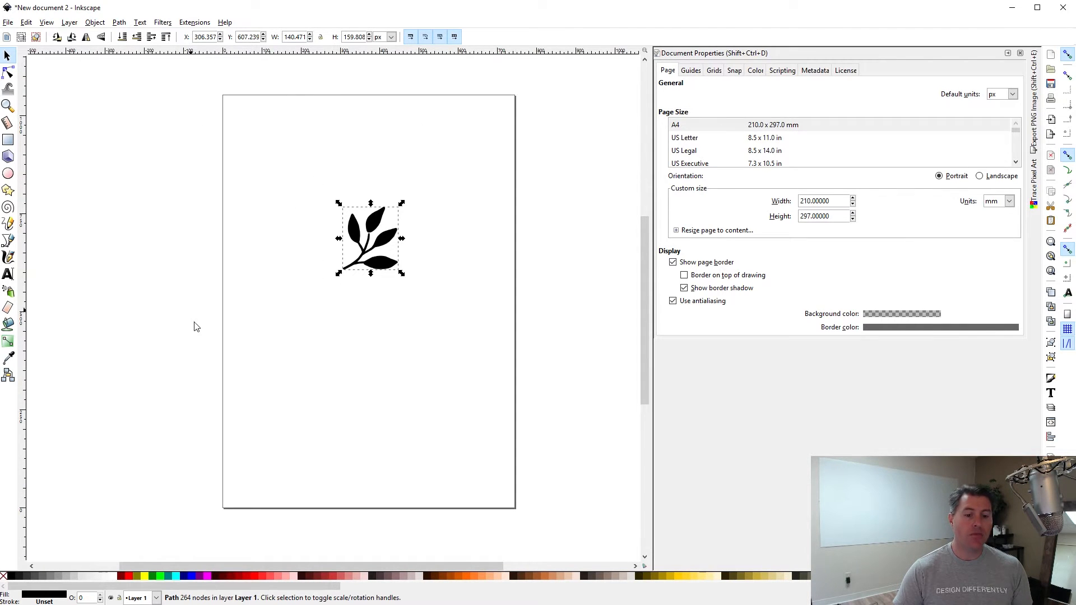
# Lower the leaf, then use Document Properties' Resize page to drawing or selection to fit the page.
pyautogui.moveTo(387, 237); pyautogui.dragTo(386, 271)
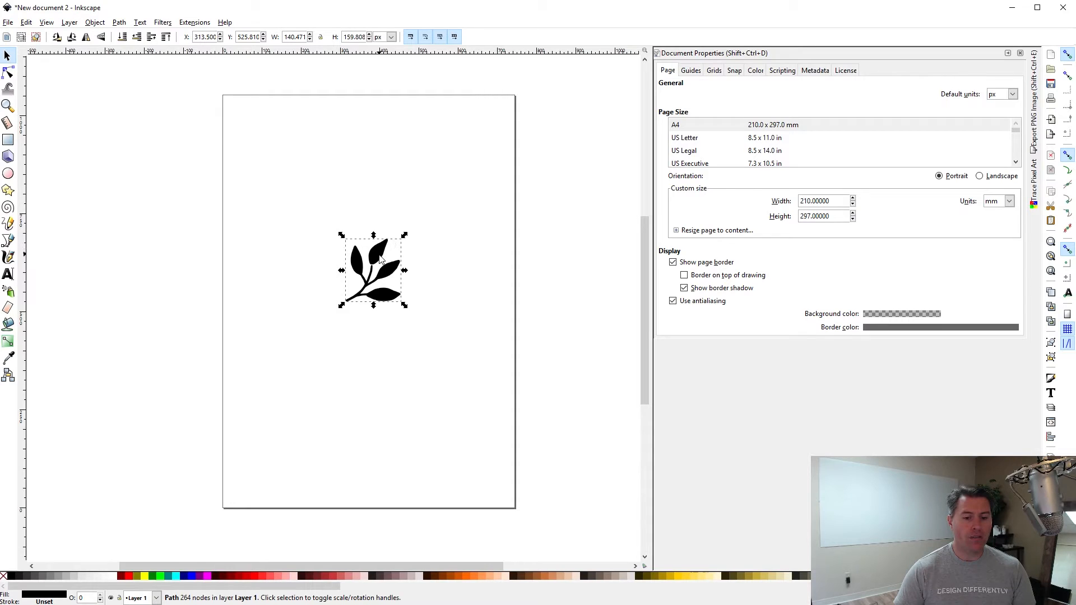
pyautogui.click(9, 23)
pyautogui.moveTo(26, 22)
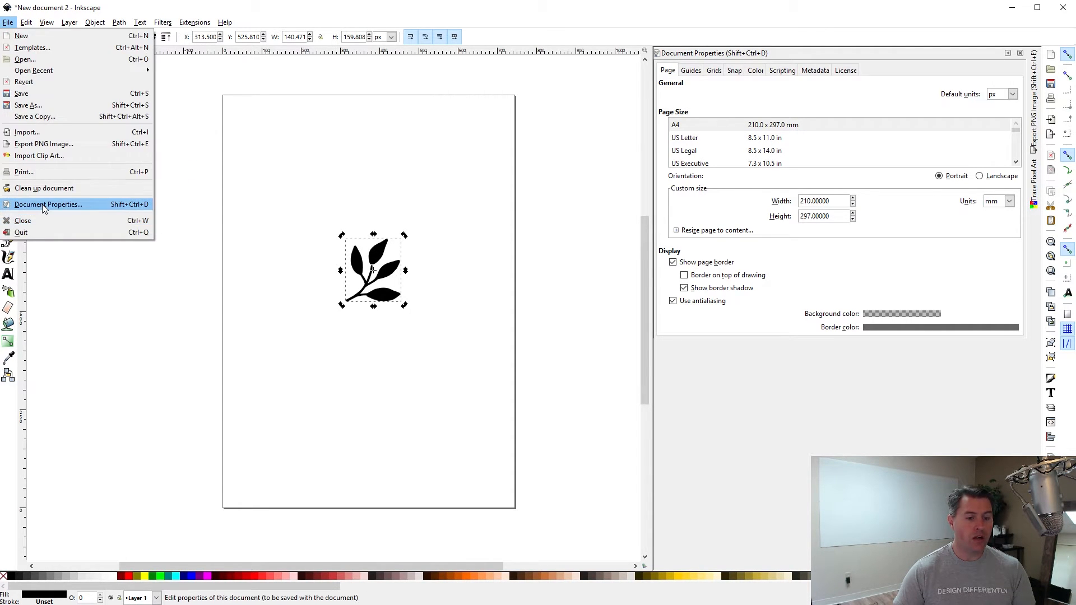
pyautogui.click(43, 206)
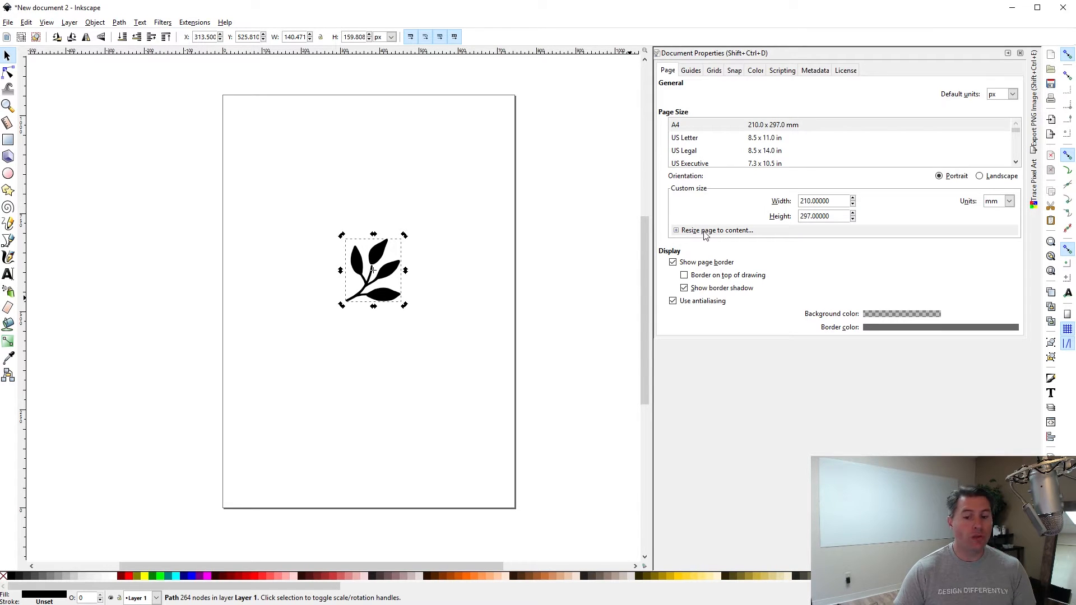
pyautogui.click(679, 234)
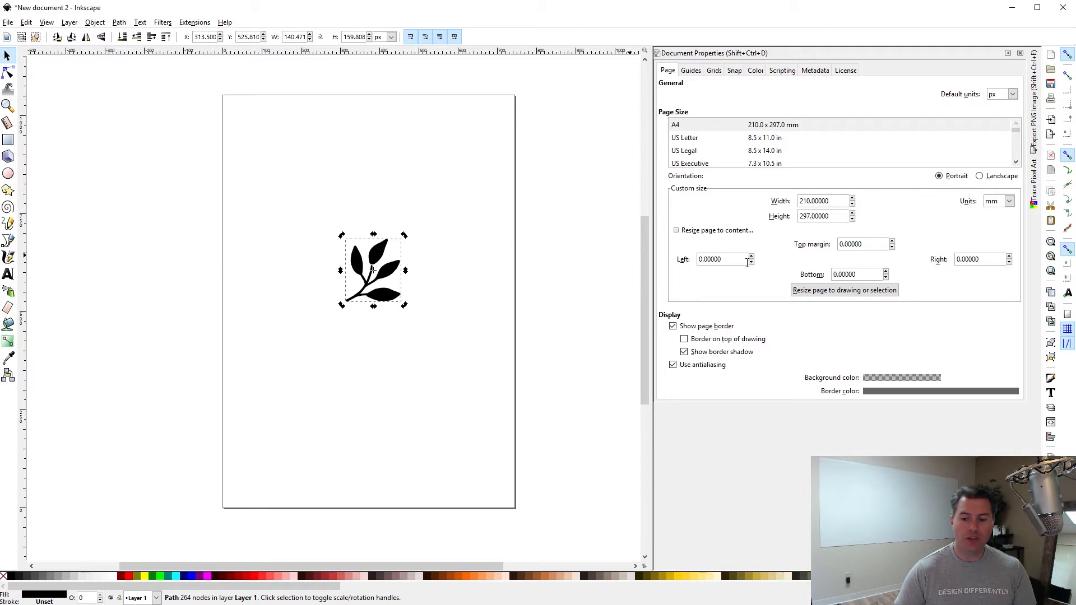
pyautogui.click(861, 296)
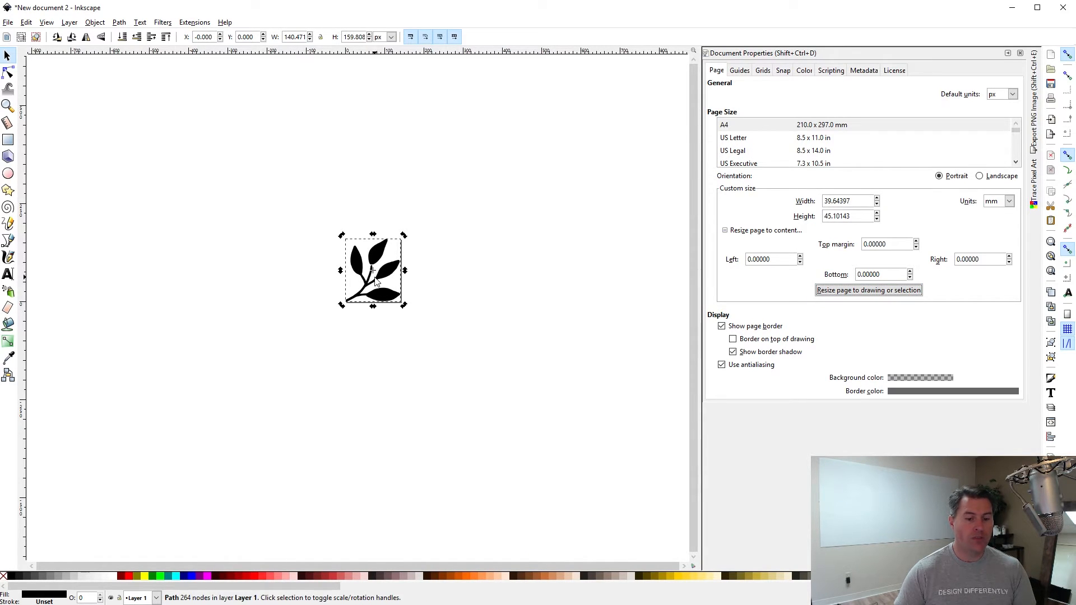
# Save the drawing as Leaf.svg in Inkscape SVG format and deselect the leaf.
pyautogui.click(8, 22)
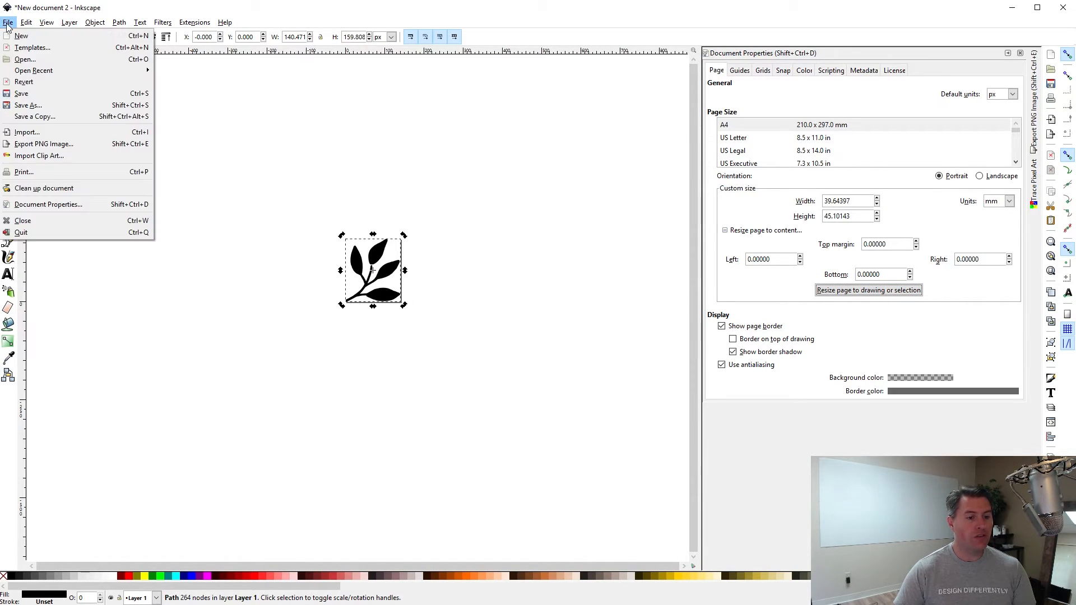
pyautogui.click(23, 93)
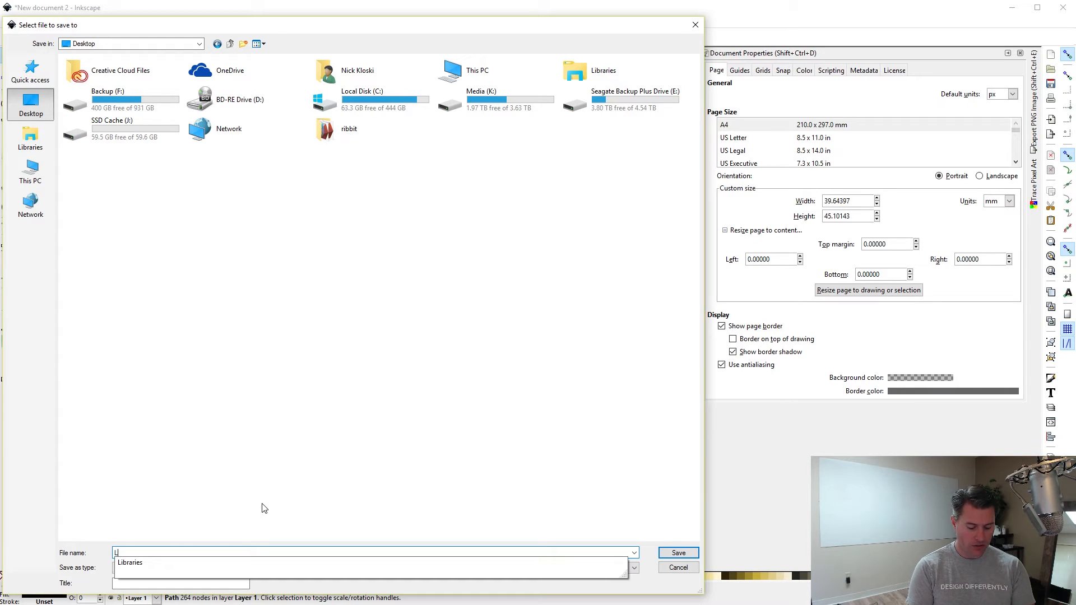
pyautogui.write('Leaf')
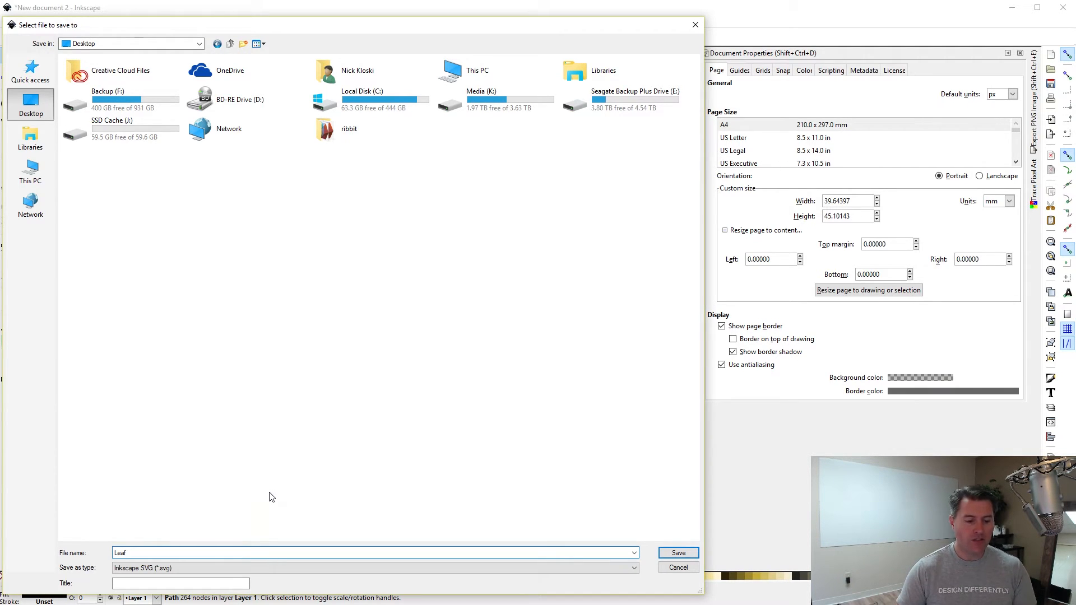
pyautogui.click(679, 553)
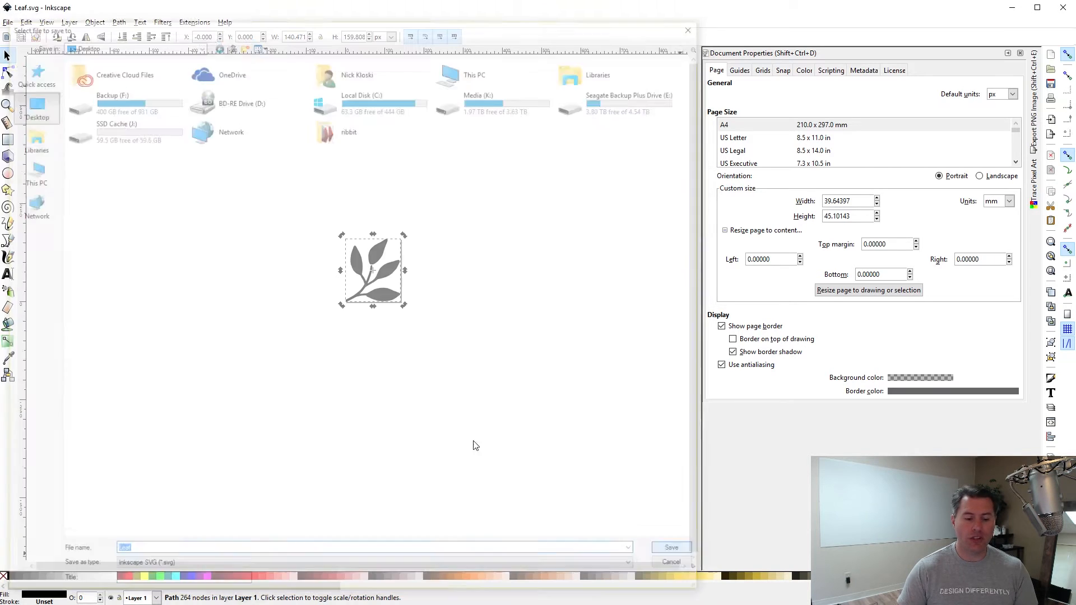
pyautogui.click(494, 357)
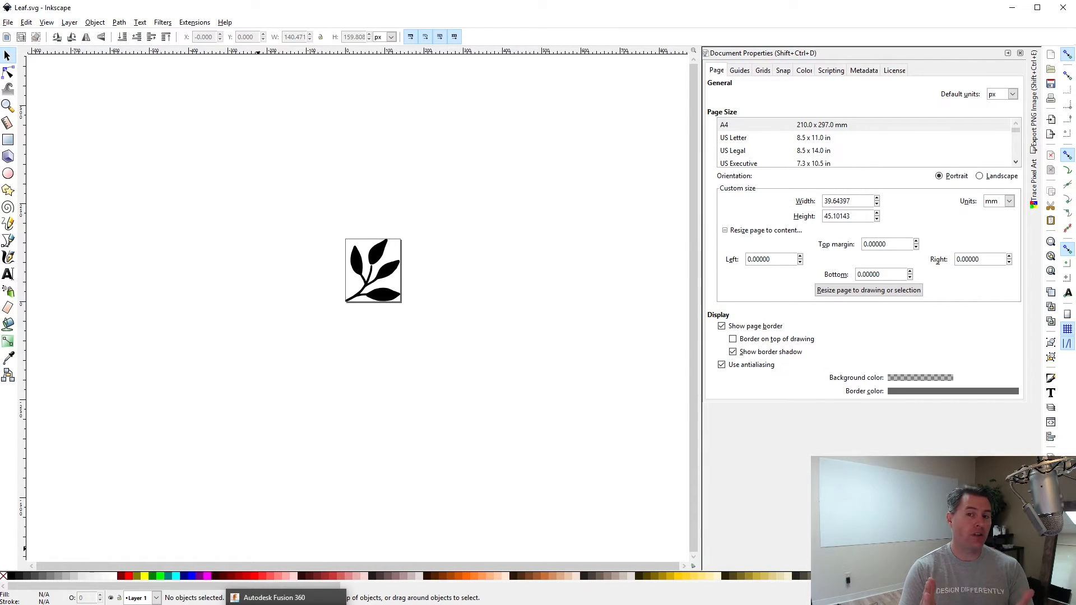
# Switch to Fusion 360 and start INSERT > Insert SVG.
pyautogui.click(286, 601)
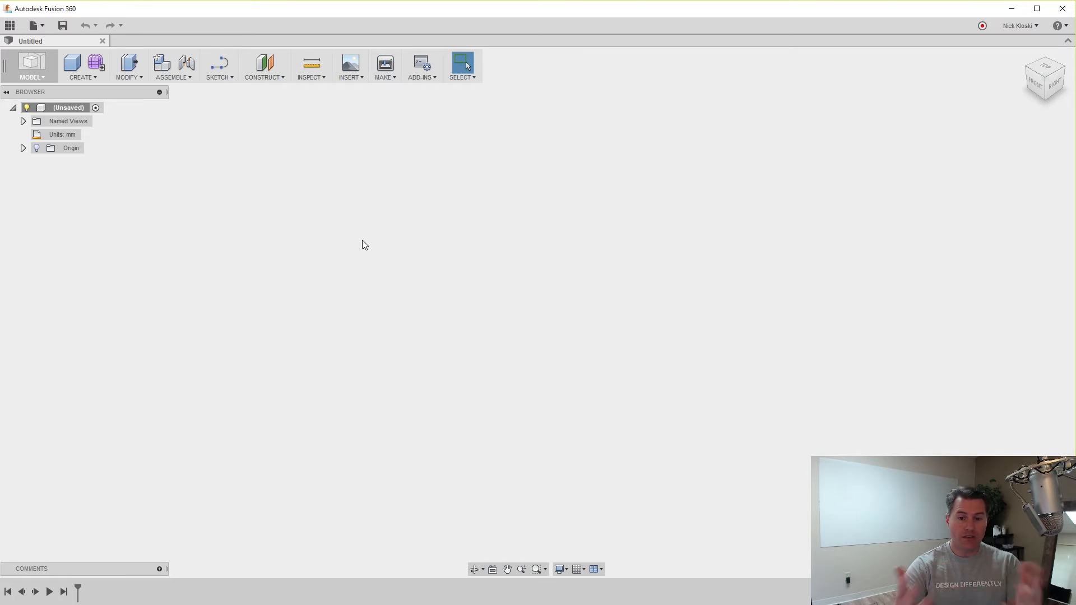
pyautogui.click(349, 78)
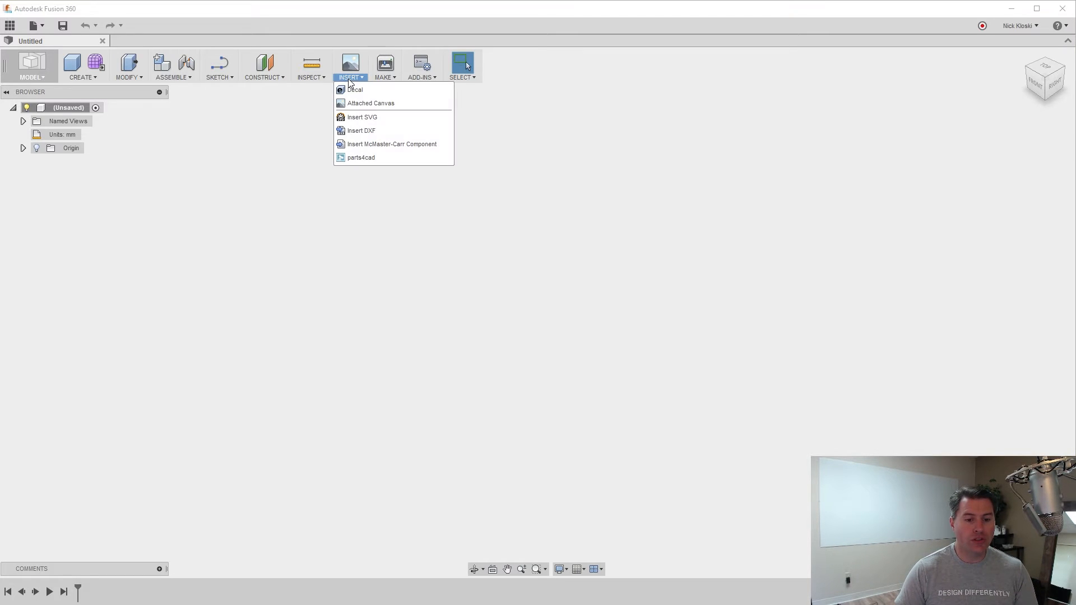
pyautogui.click(371, 119)
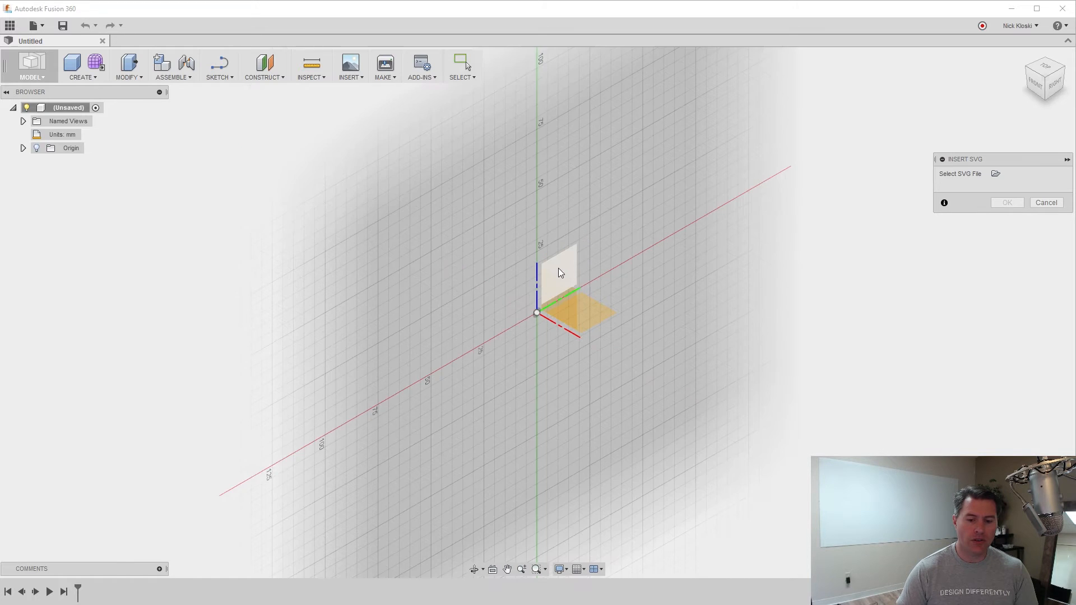
# Import Leaf.svg onto the XY plane, scaled down to about 30 mm at the origin.
pyautogui.click(594, 308)
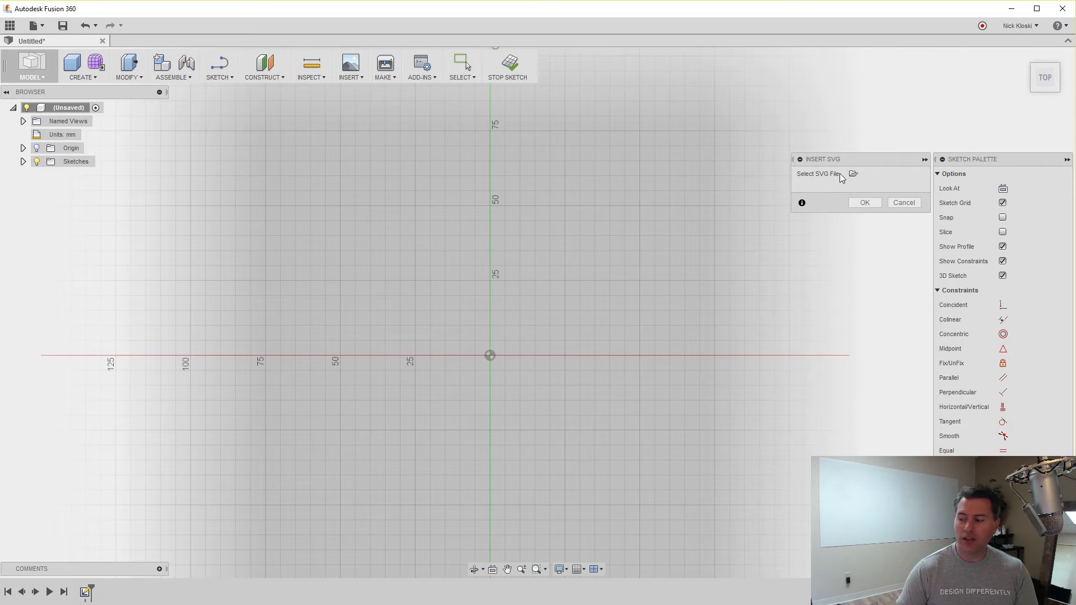
pyautogui.click(853, 175)
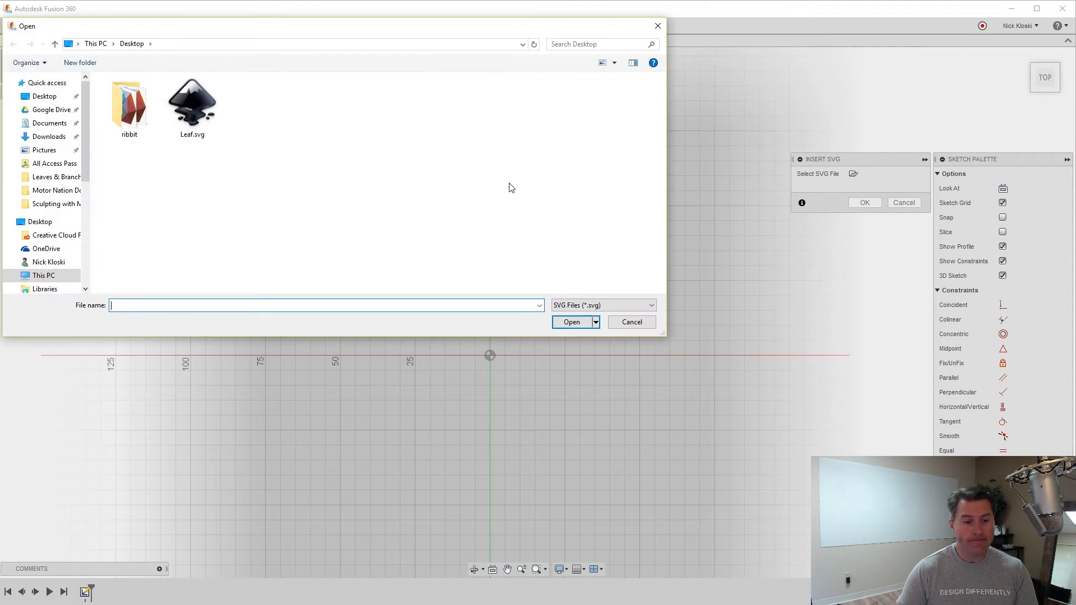
pyautogui.doubleClick(193, 109)
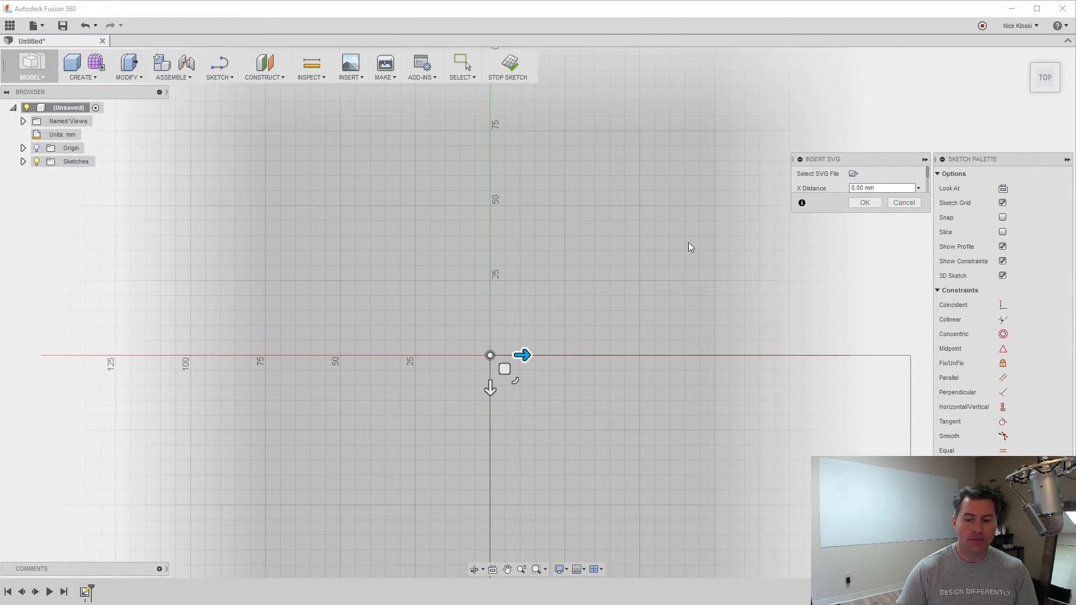
pyautogui.scroll(1, 567, 380)
pyautogui.moveTo(408, 471); pyautogui.dragTo(351, 311)
pyautogui.scroll(-6, 355, 325)
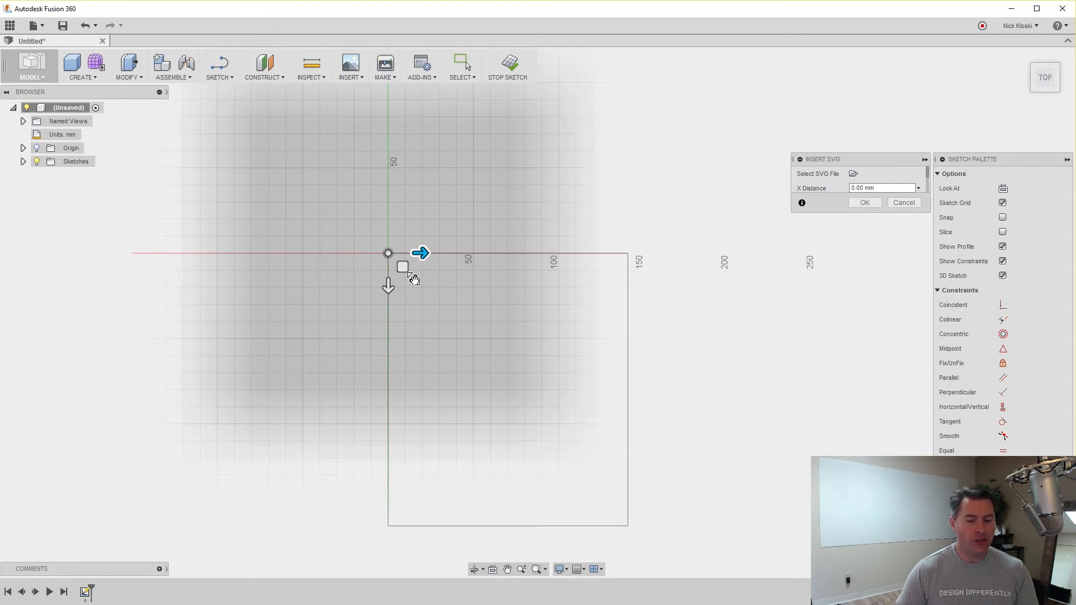
pyautogui.moveTo(415, 280); pyautogui.dragTo(379, 258)
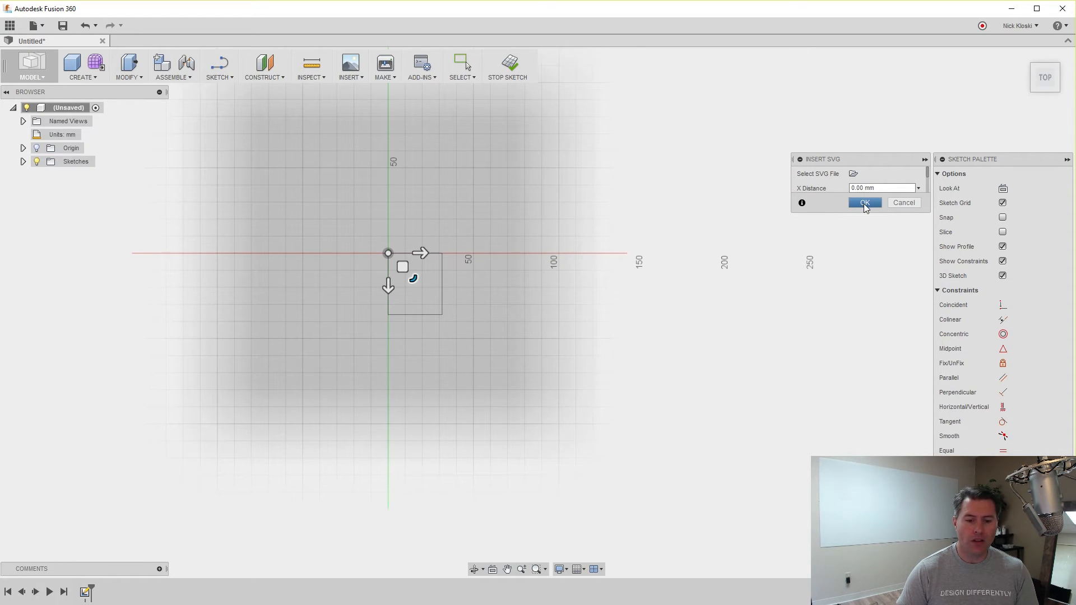
pyautogui.click(865, 203)
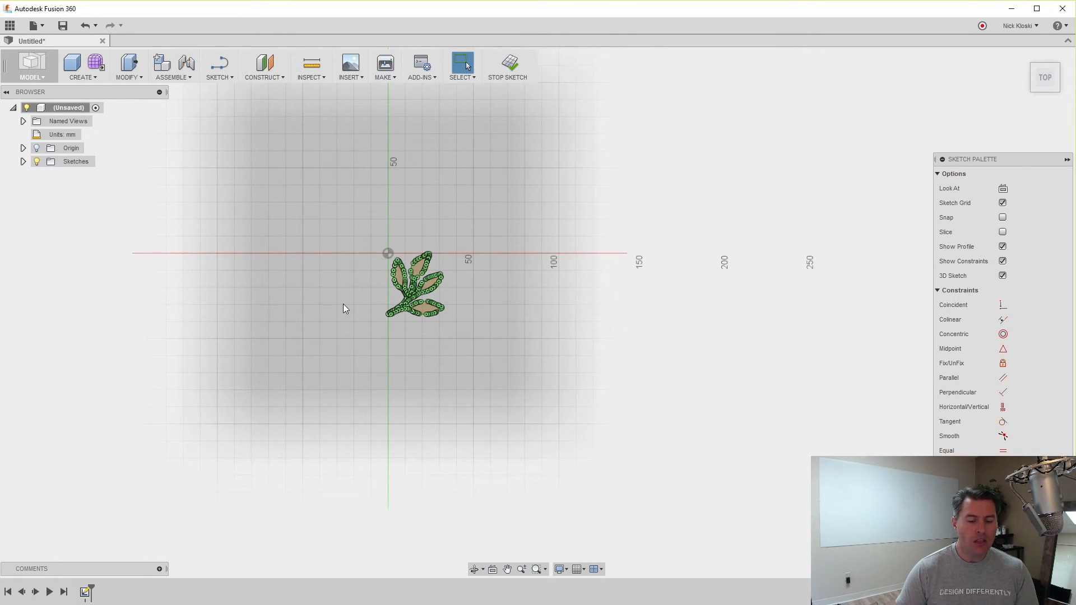
# Window-select all curves of the five-leaf branching stem sketch.
pyautogui.scroll(8, 364, 300)
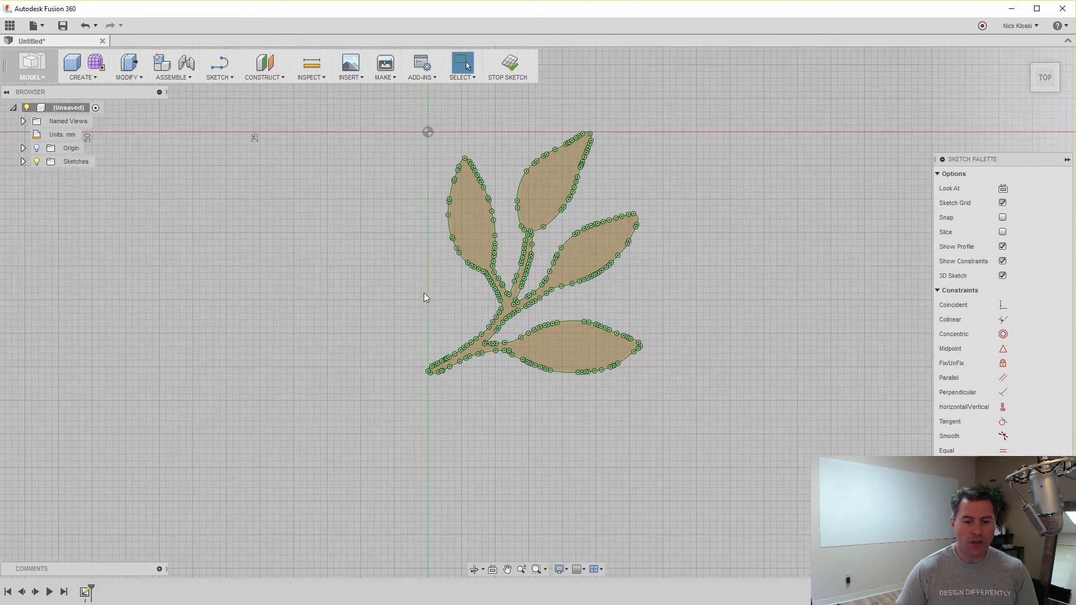
pyautogui.moveTo(368, 291); pyautogui.dragTo(353, 306)
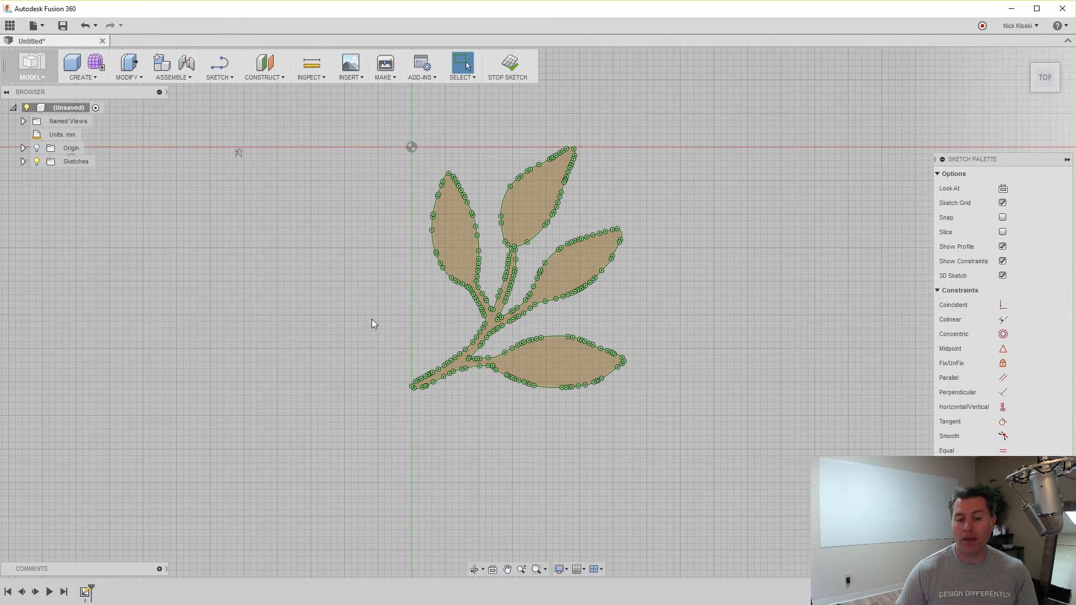
pyautogui.scroll(5, 504, 247)
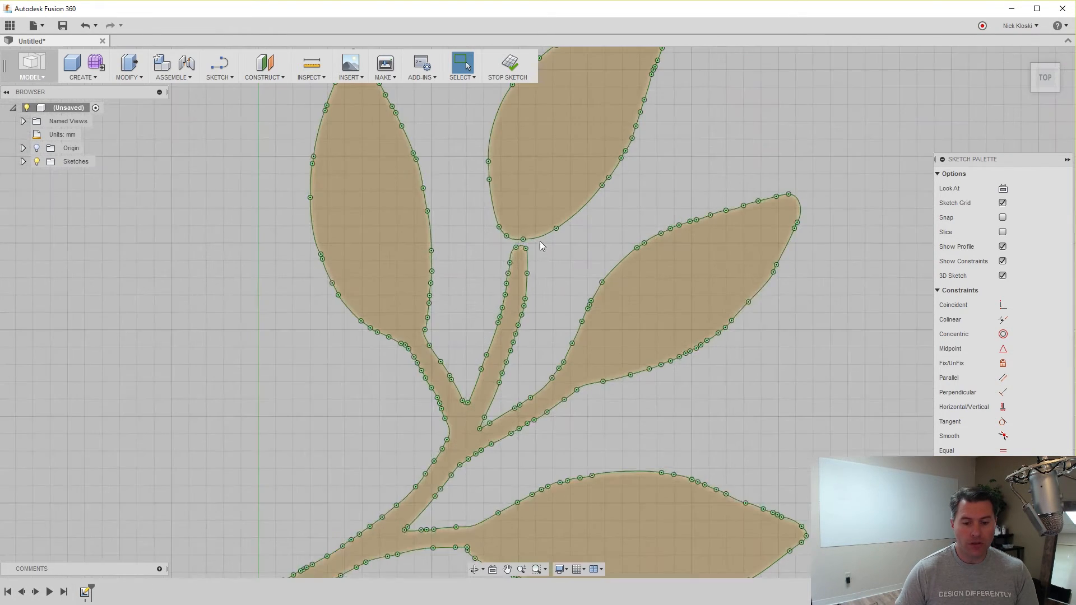
pyautogui.scroll(3, 542, 246)
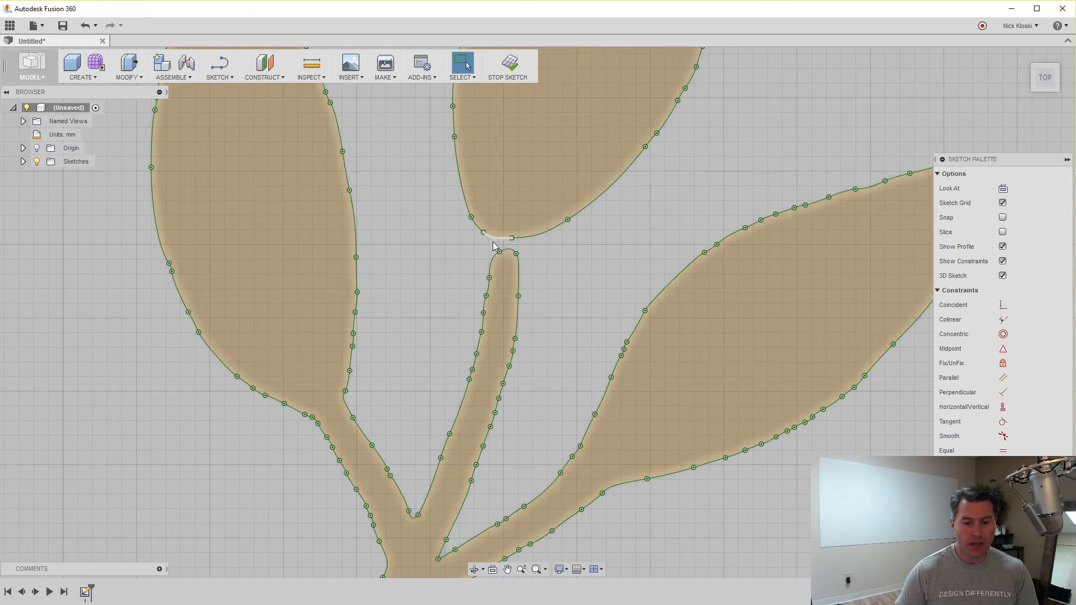
pyautogui.scroll(-4, 465, 311)
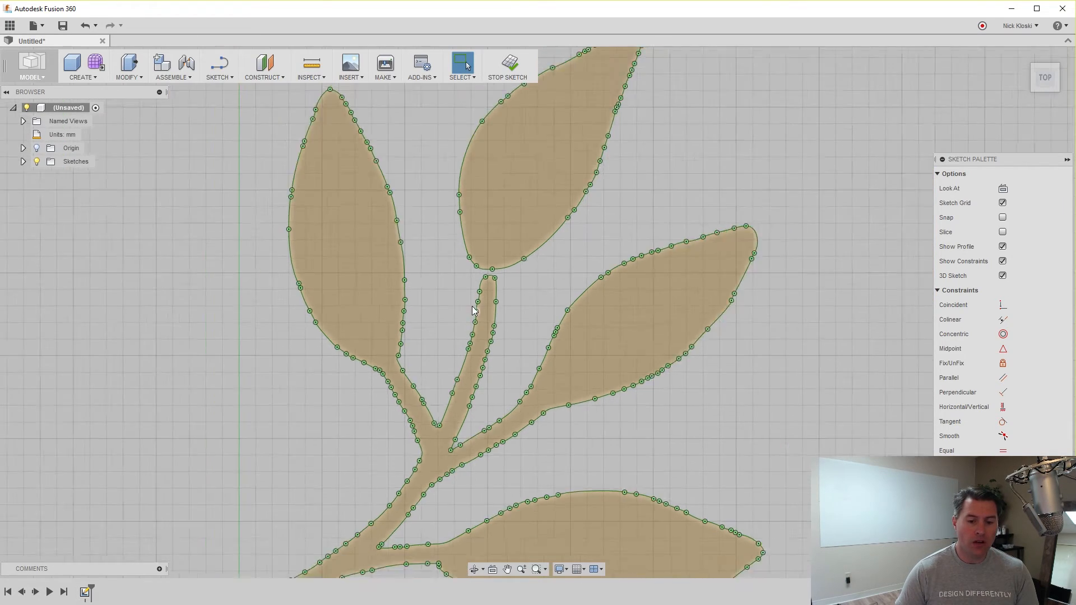
pyautogui.scroll(-5, 473, 310)
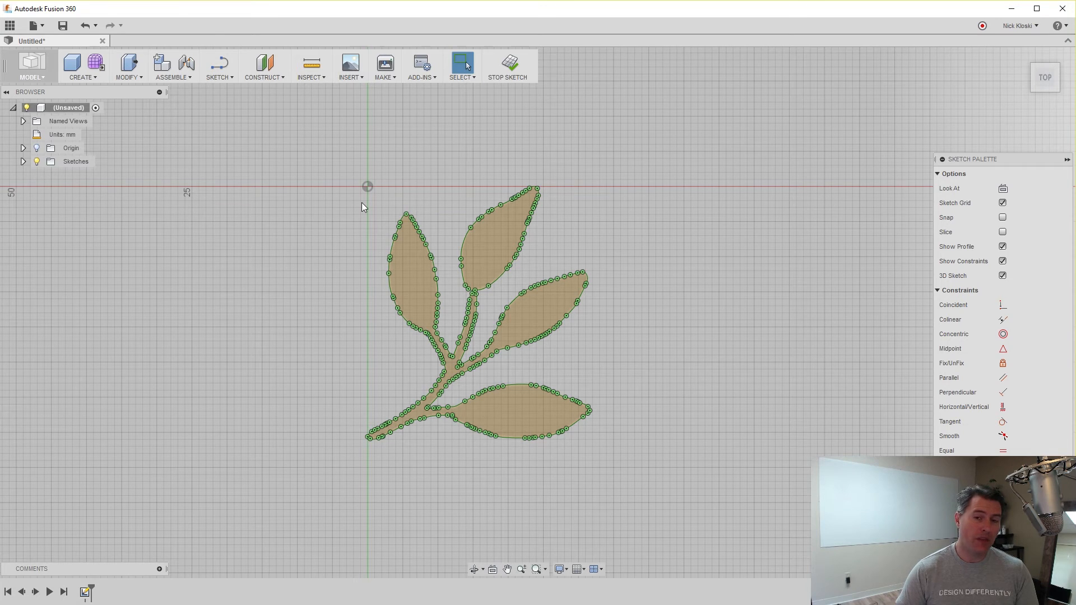
pyautogui.moveTo(285, 153)
pyautogui.mouseDown()
pyautogui.moveTo(429, 297)
pyautogui.moveTo(684, 485)
pyautogui.mouseUp()
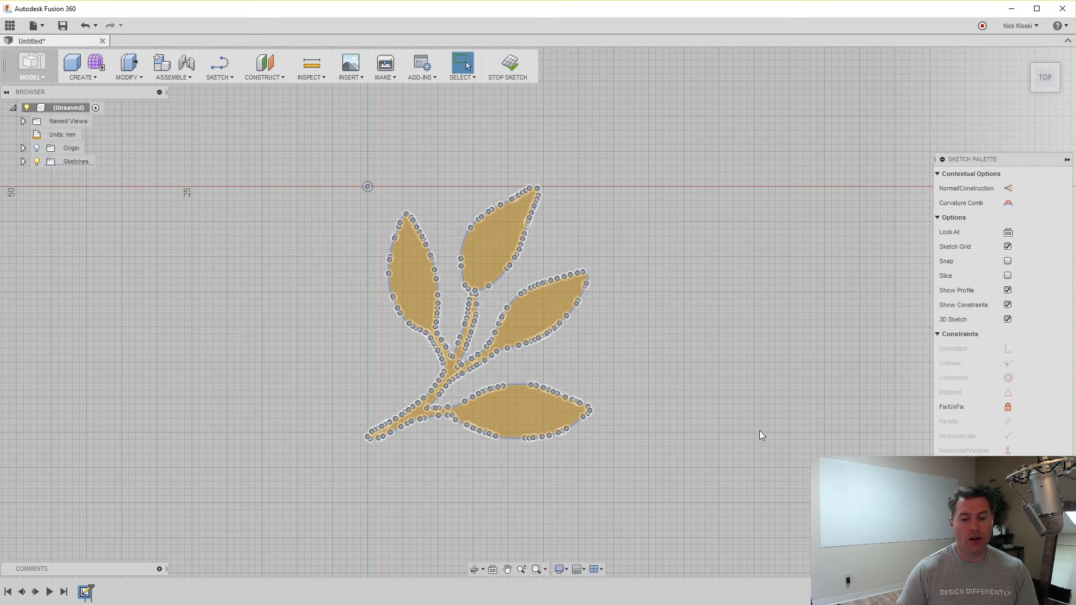
# Unfix the selected leaf sketch curves so their points become editable.
pyautogui.rightClick(532, 312)
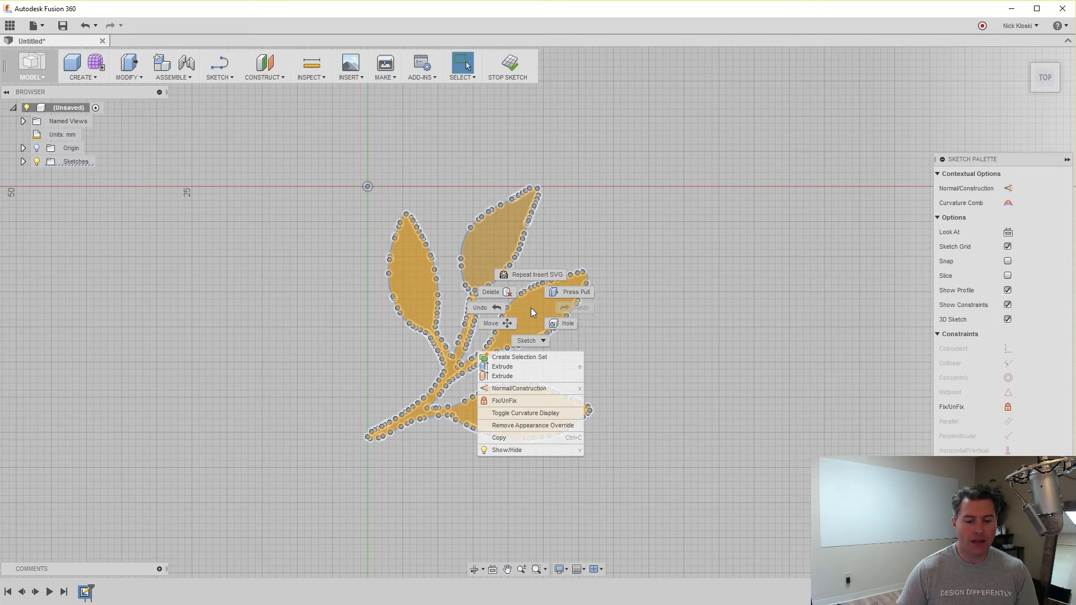
pyautogui.click(504, 401)
pyautogui.click(313, 389)
pyautogui.scroll(5, 360, 327)
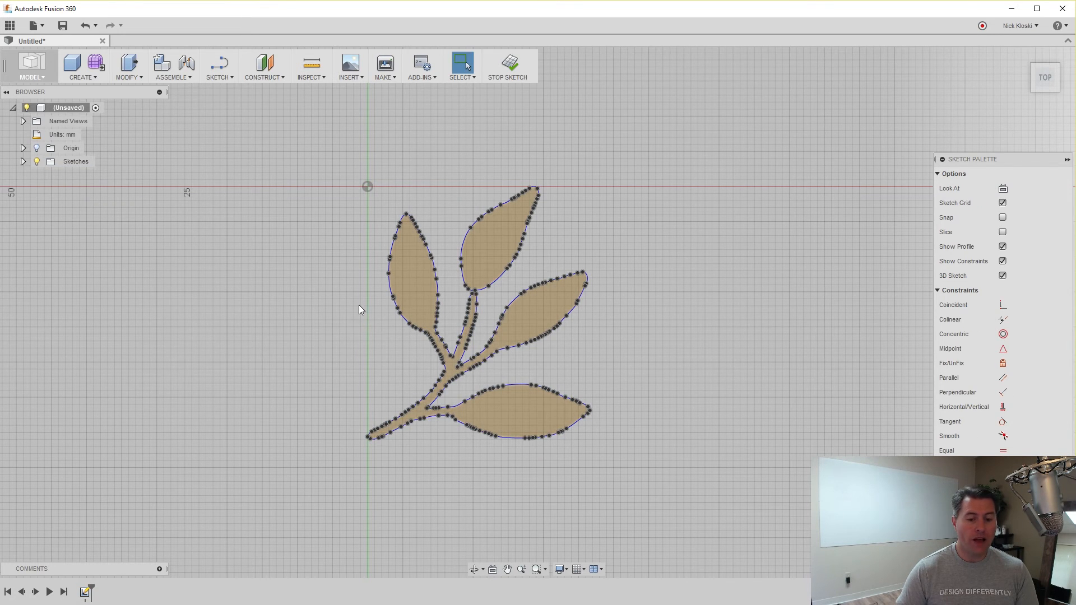
pyautogui.scroll(3, 570, 290)
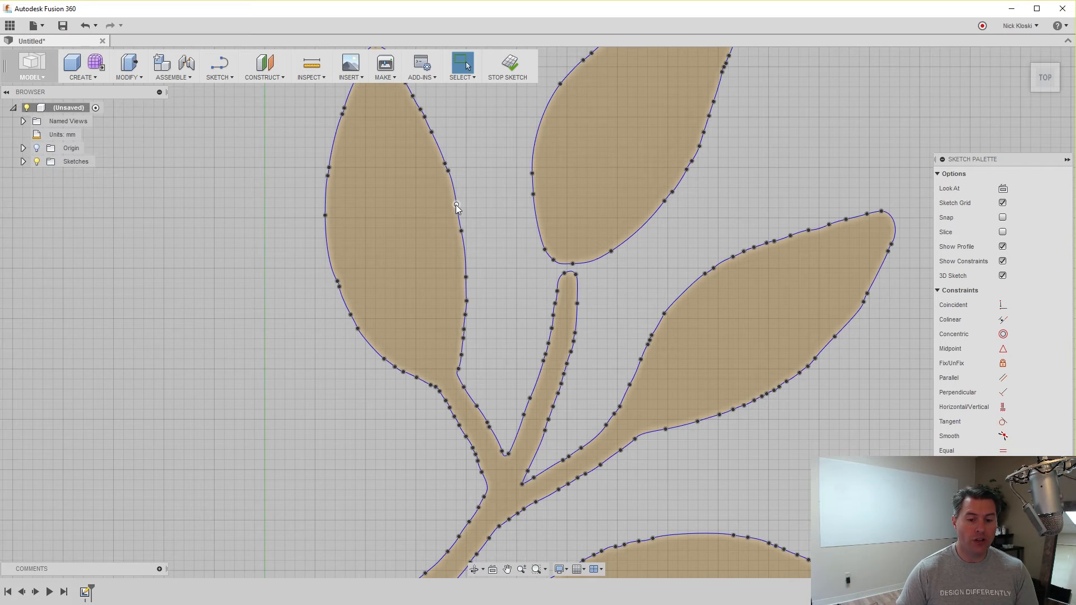
# Test-drag a point on the left leaf's right edge, then undo the edit to keep the shape.
pyautogui.moveTo(456, 205); pyautogui.dragTo(462, 202)
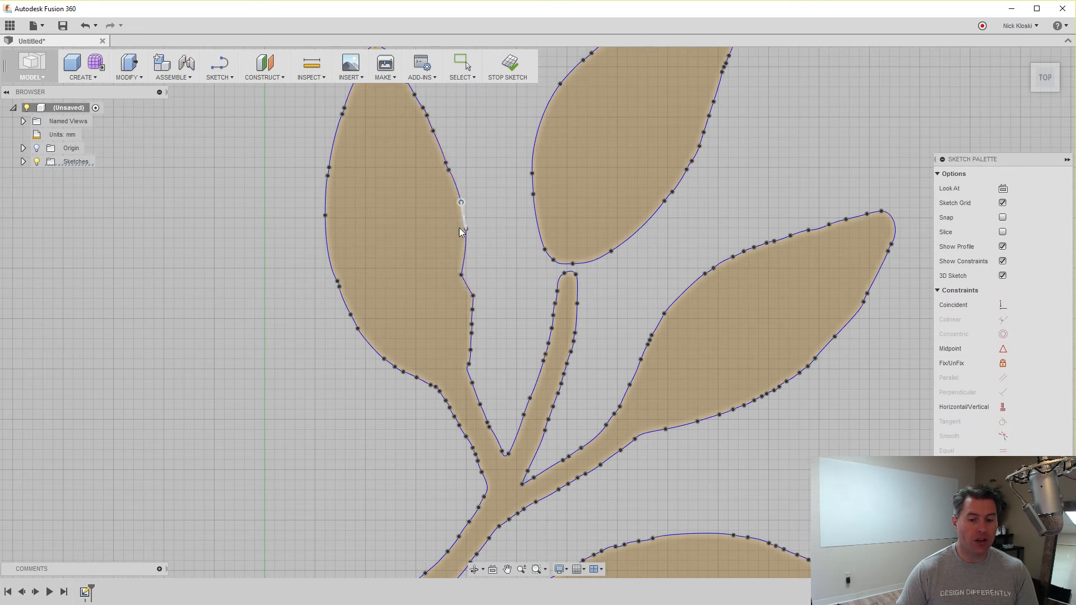
pyautogui.click(462, 274)
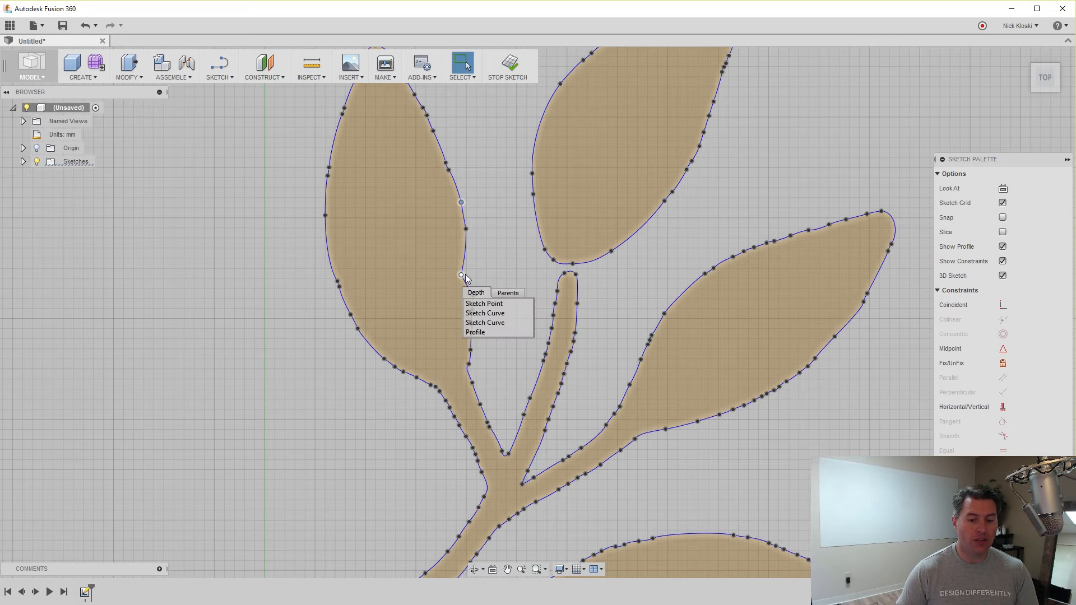
pyautogui.click(462, 274)
pyautogui.moveTo(462, 274); pyautogui.dragTo(471, 275)
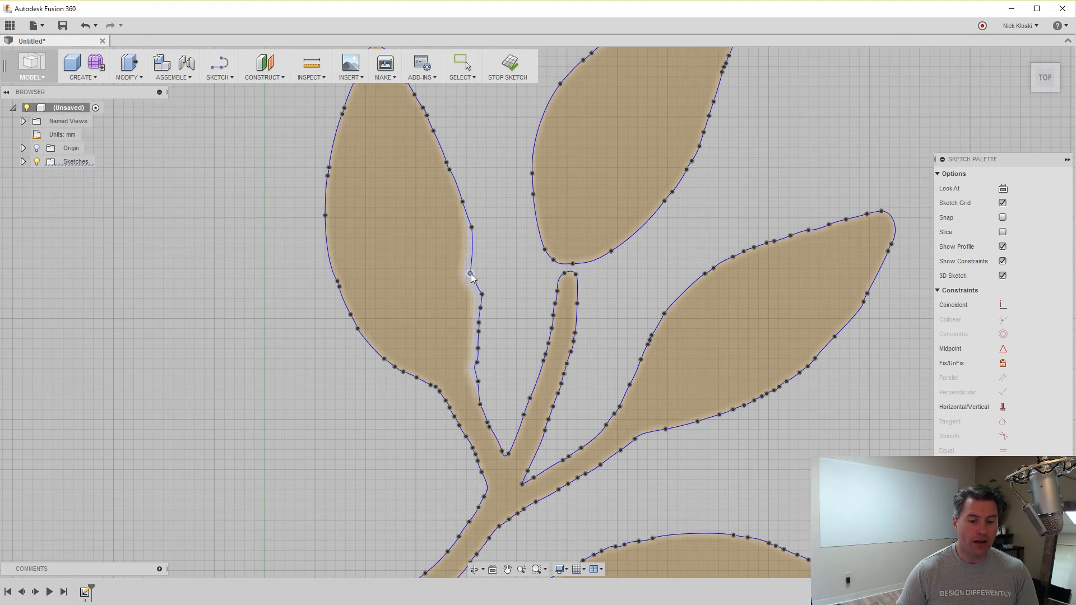
pyautogui.hotkey('ctrl', 'z')
pyautogui.hotkey('ctrl', 'z')
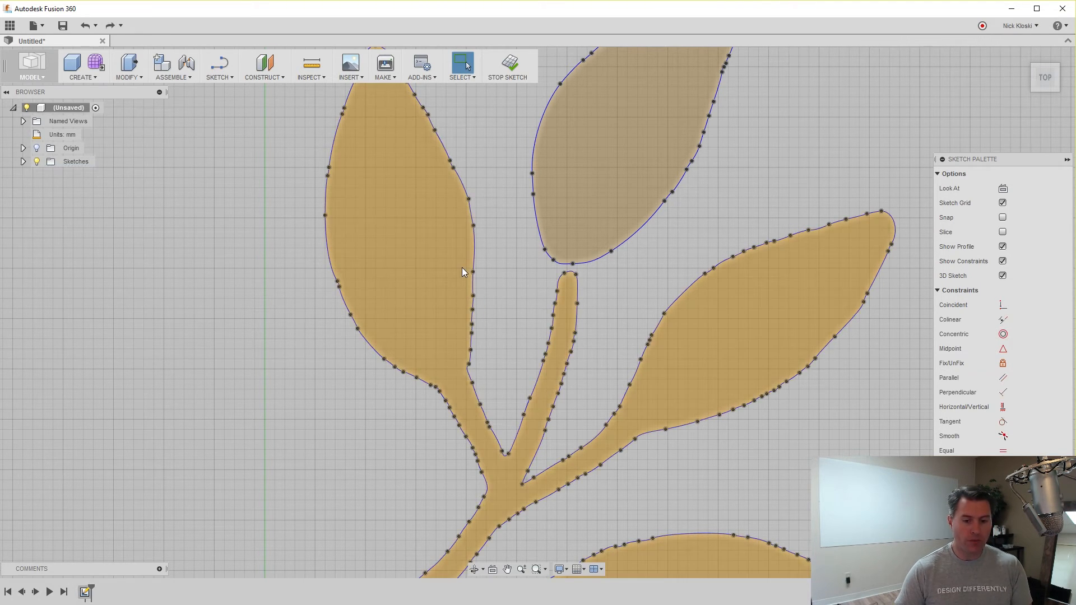
pyautogui.scroll(5, 492, 250)
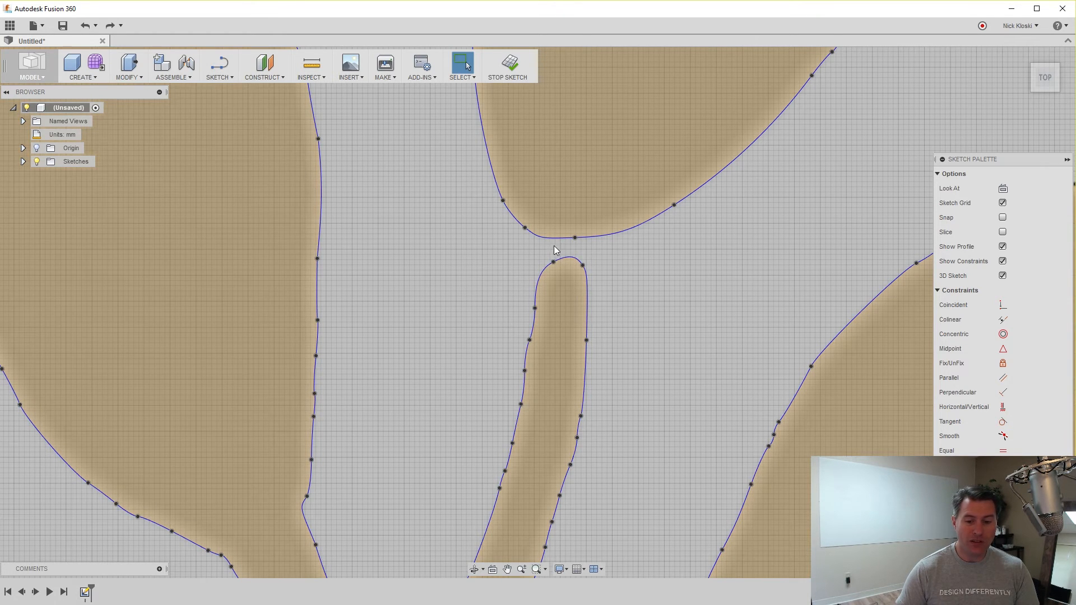
pyautogui.click(217, 77)
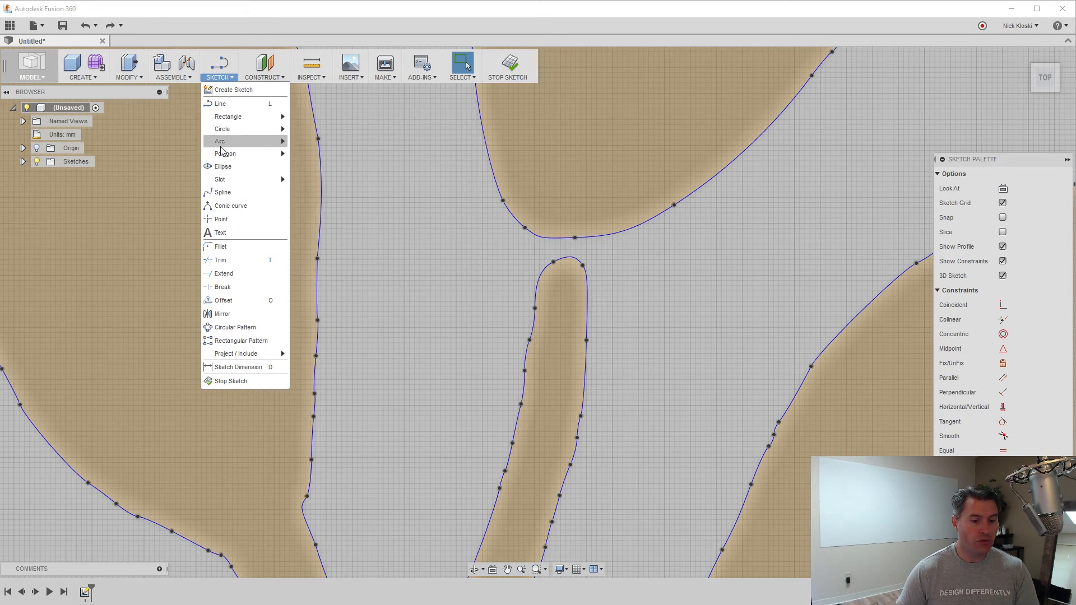
# Draw a closed spline loop from the upper leaf's base down to the short stem tip.
pyautogui.click(224, 191)
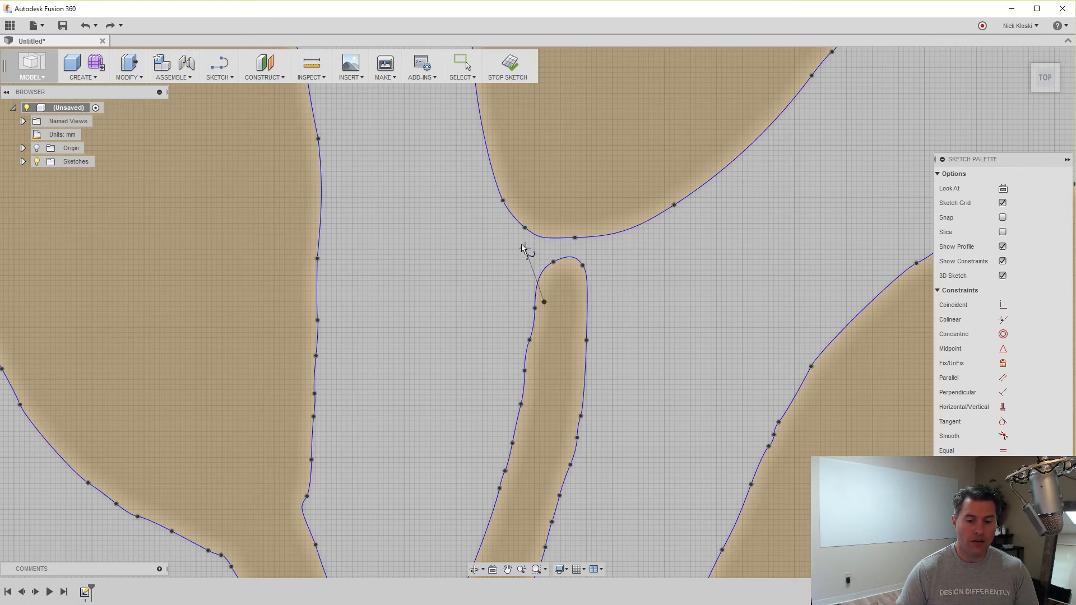
pyautogui.click(512, 175)
pyautogui.click(639, 138)
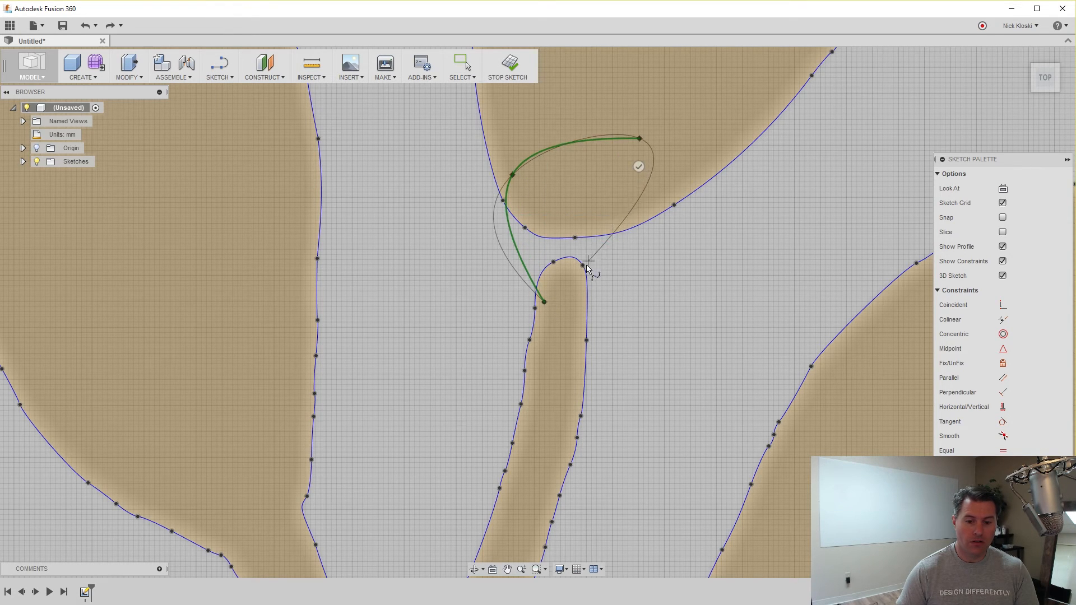
pyautogui.click(573, 310)
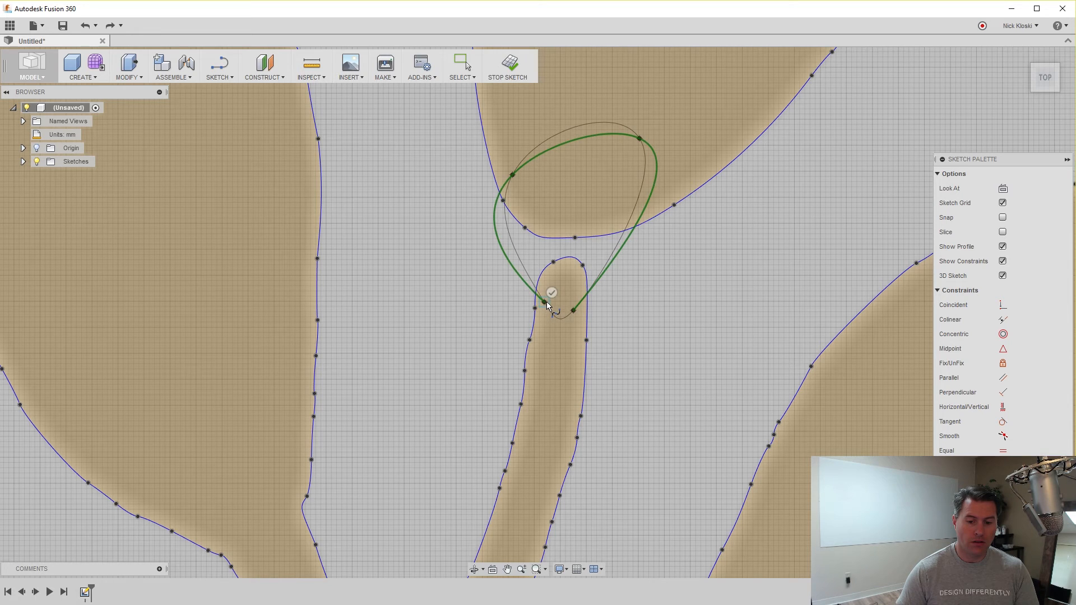
pyautogui.click(546, 303)
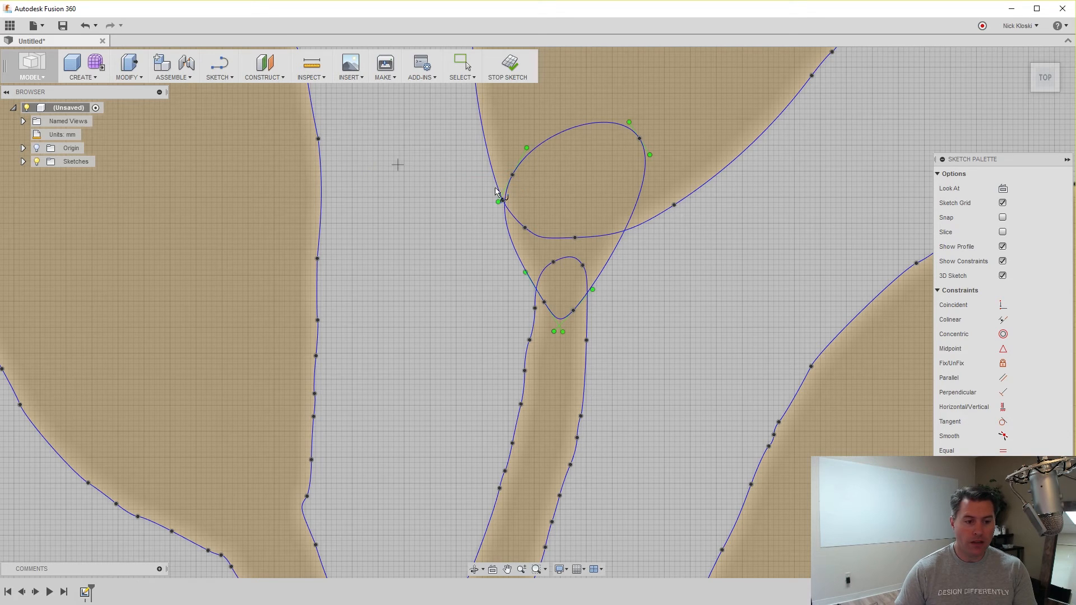
pyautogui.press('Escape')
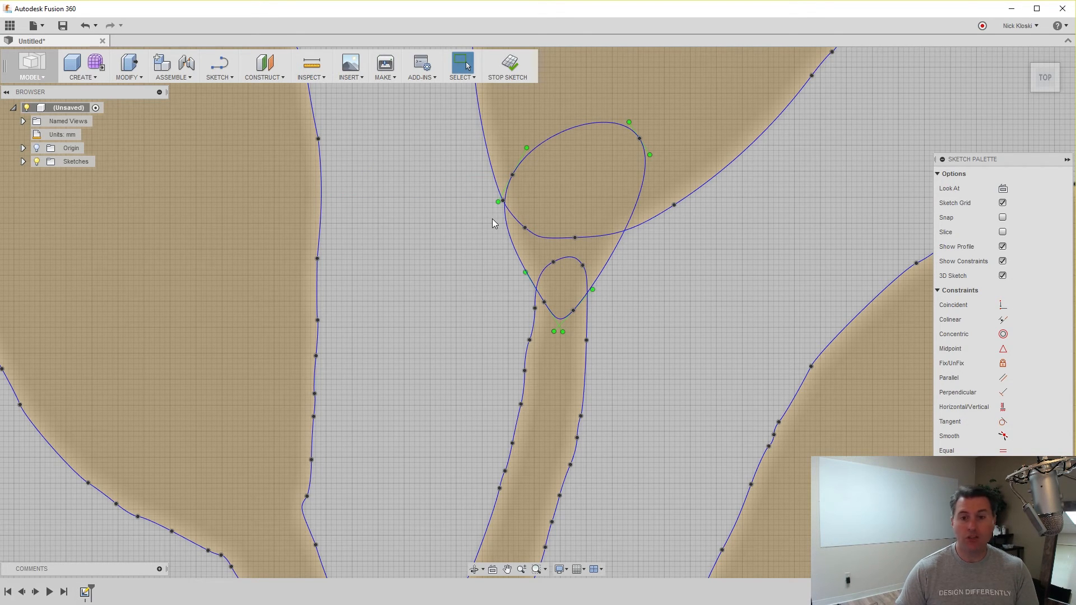
# Reshape the new loop's curve by adjusting its fit point on the upper leaf.
pyautogui.moveTo(514, 174); pyautogui.dragTo(523, 147)
pyautogui.click(521, 182)
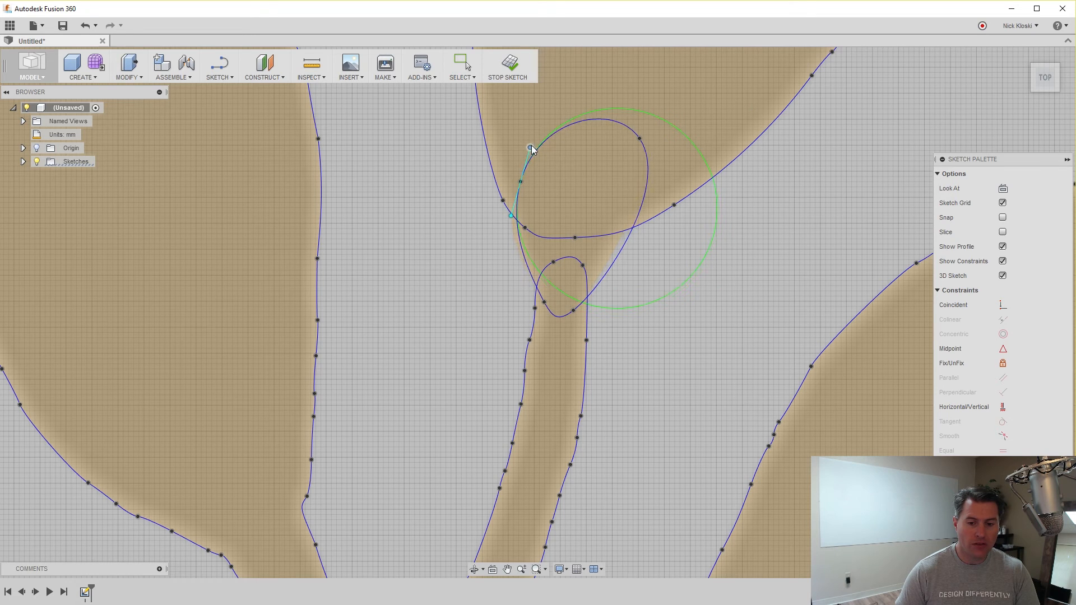
pyautogui.click(640, 138)
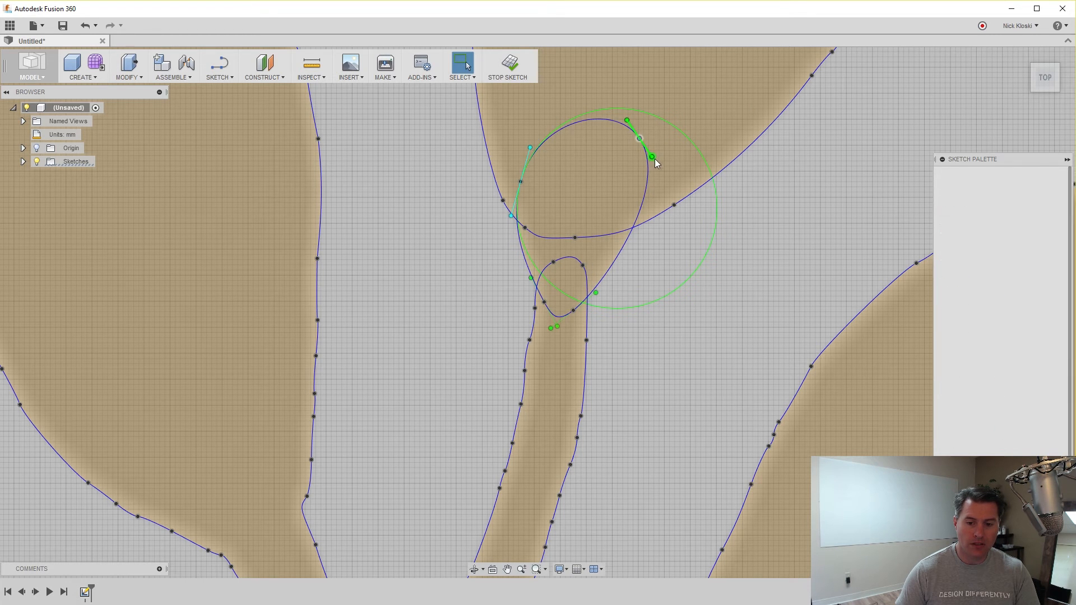
pyautogui.moveTo(655, 159); pyautogui.dragTo(648, 157)
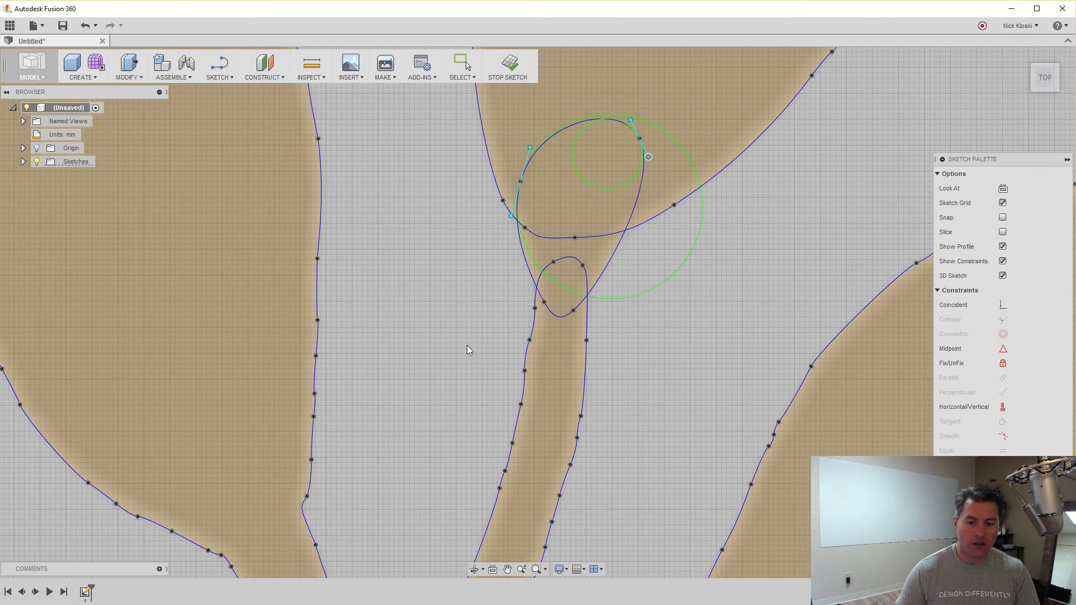
pyautogui.scroll(2, 506, 358)
pyautogui.scroll(-2, 692, 275)
pyautogui.moveTo(712, 306); pyautogui.dragTo(667, 397)
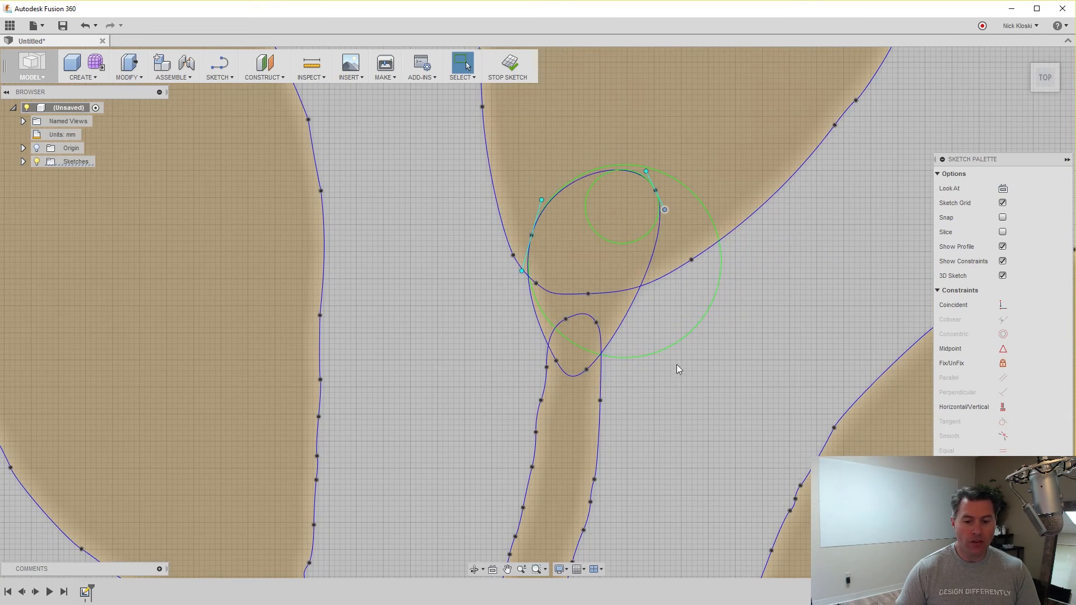
pyautogui.click(217, 79)
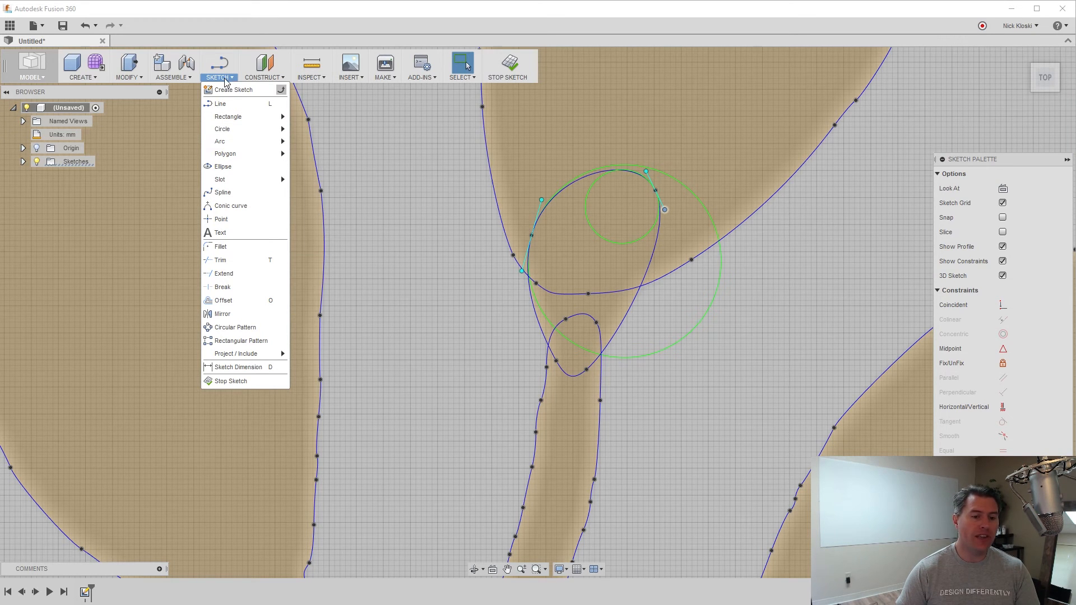
# Trim away the overlapping curve pieces and the loop's top arc and bottom U around the stem junction.
pyautogui.click(255, 262)
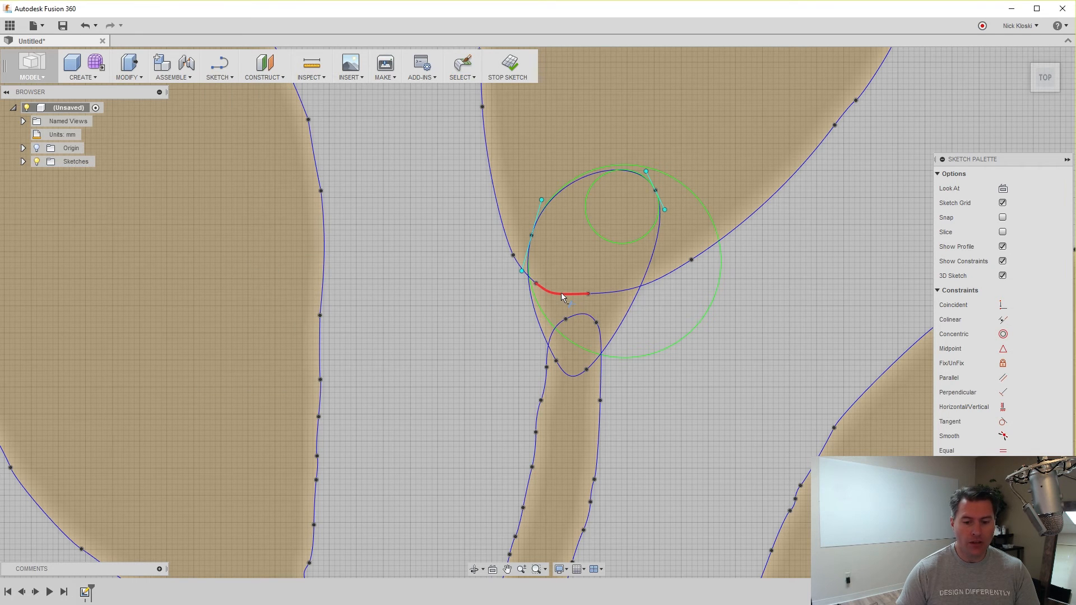
pyautogui.click(560, 293)
pyautogui.scroll(3, 588, 303)
pyautogui.click(613, 292)
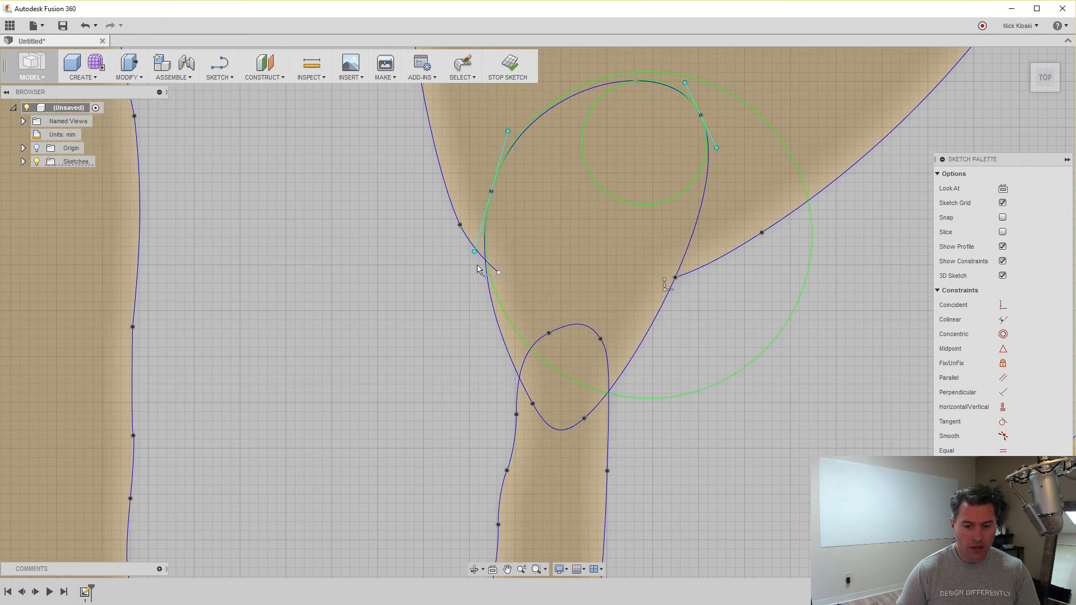
pyautogui.click(495, 270)
pyautogui.click(563, 325)
pyautogui.click(526, 351)
pyautogui.click(607, 354)
pyautogui.click(555, 427)
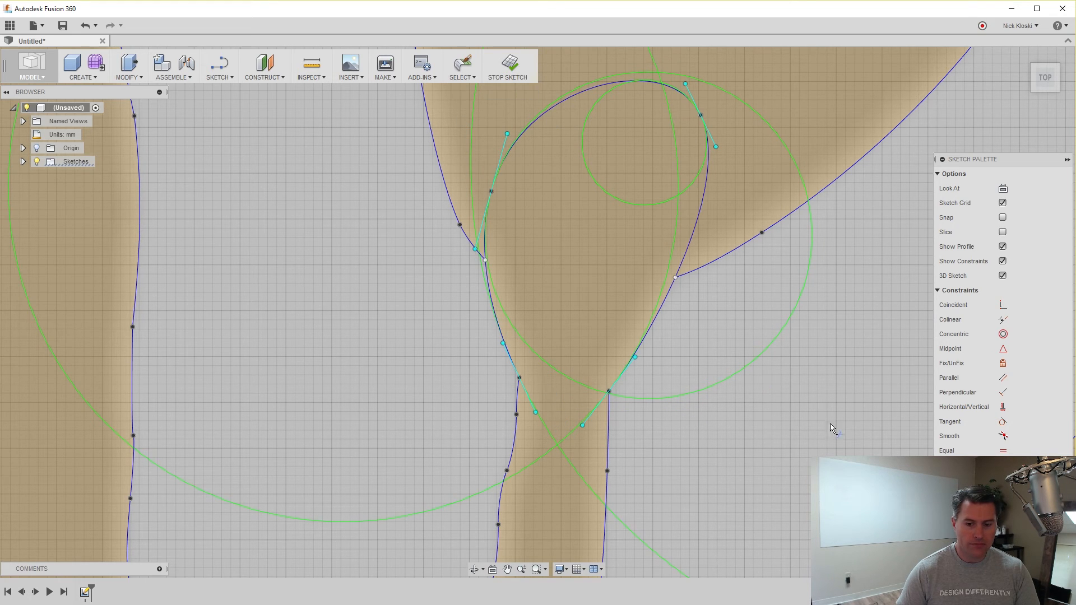
pyautogui.press('Escape')
pyautogui.click(782, 433)
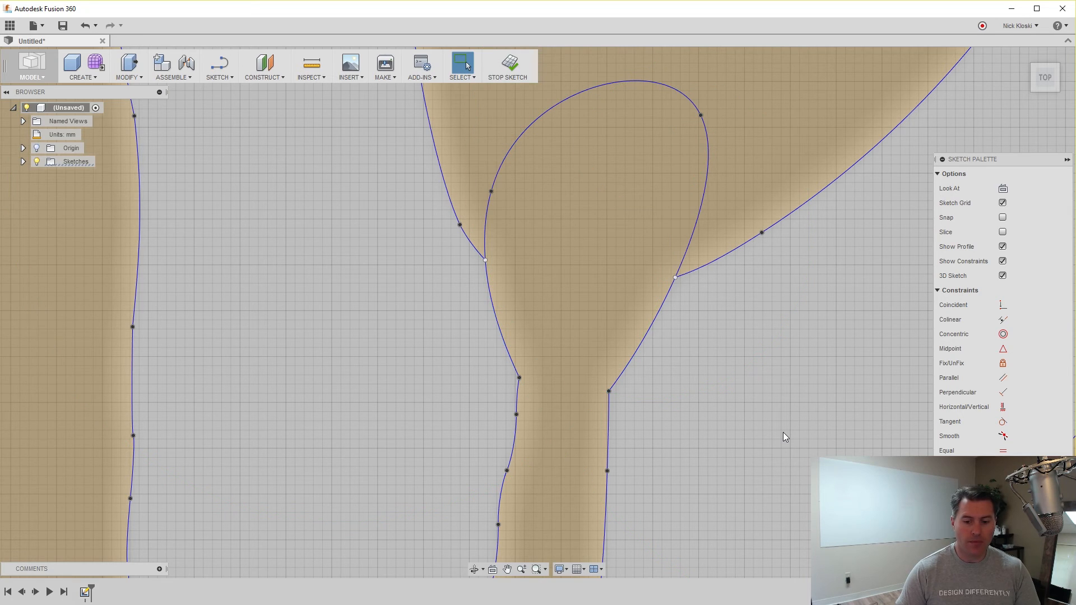
# Trim off the rounded top of the joint so the outline closes as one profile.
pyautogui.click(216, 77)
pyautogui.click(232, 262)
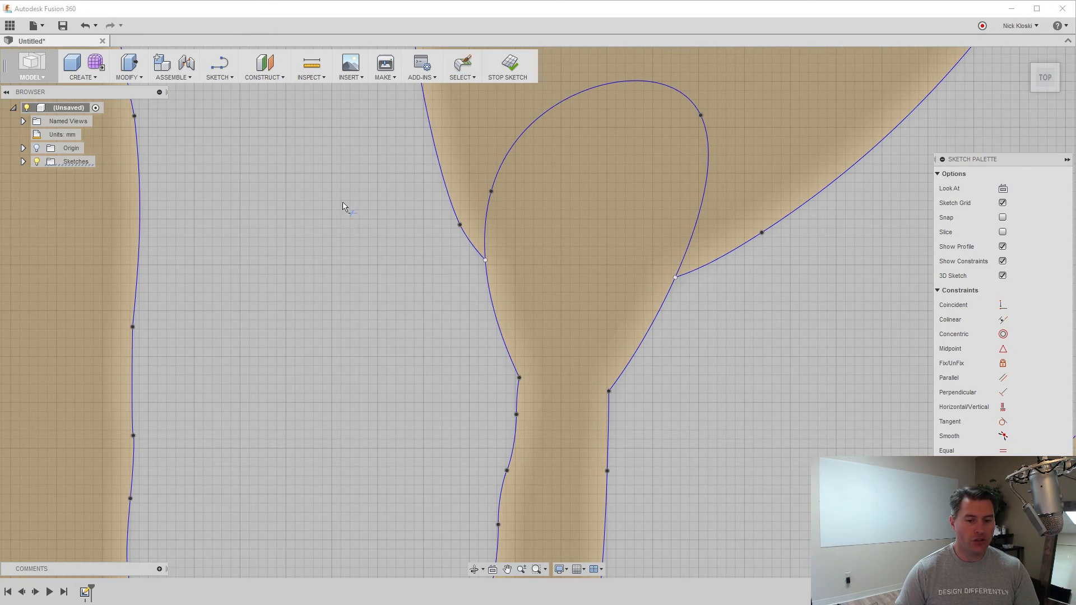
pyautogui.click(496, 188)
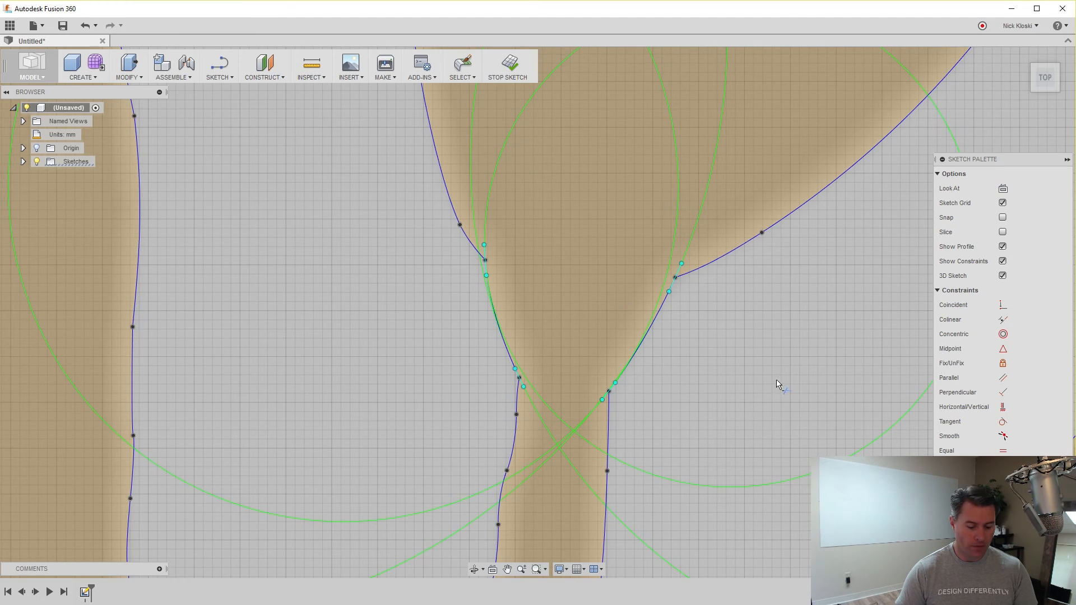
pyautogui.press('Escape')
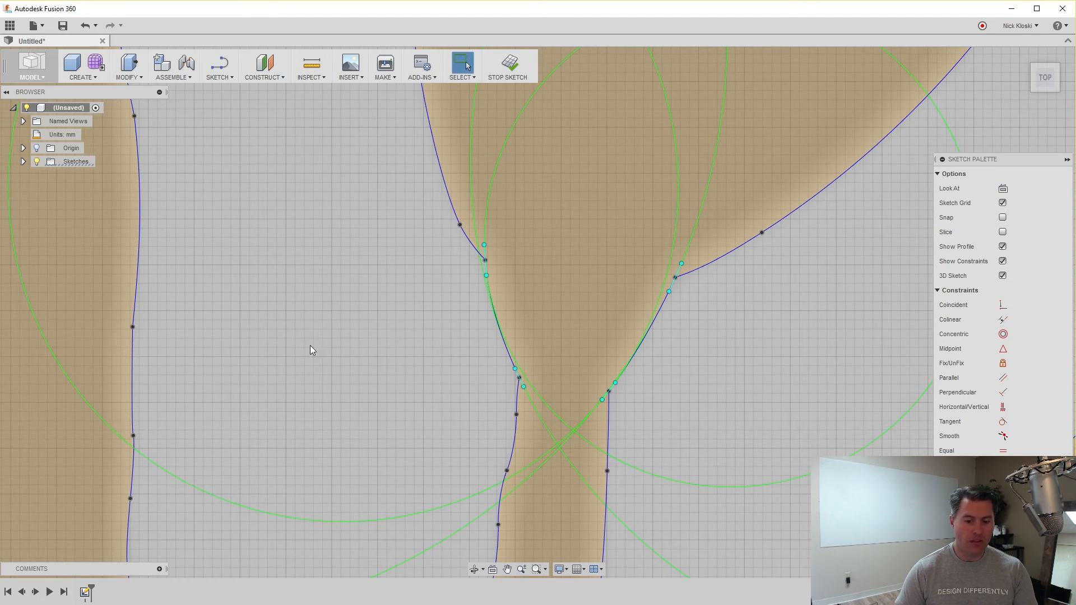
pyautogui.scroll(4, 370, 347)
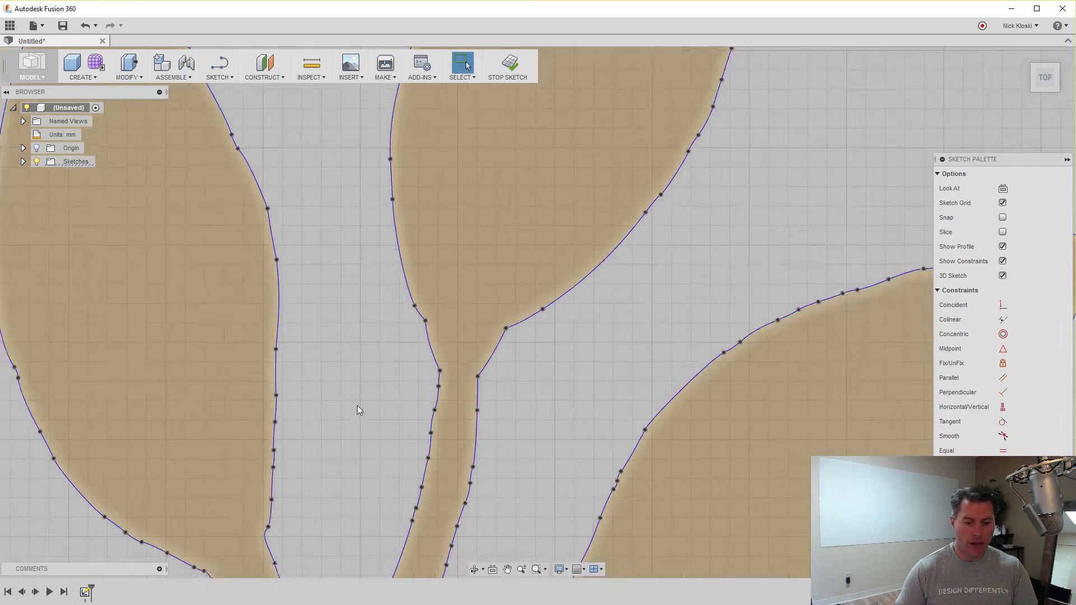
pyautogui.scroll(-5, 358, 410)
pyautogui.scroll(-2, 311, 404)
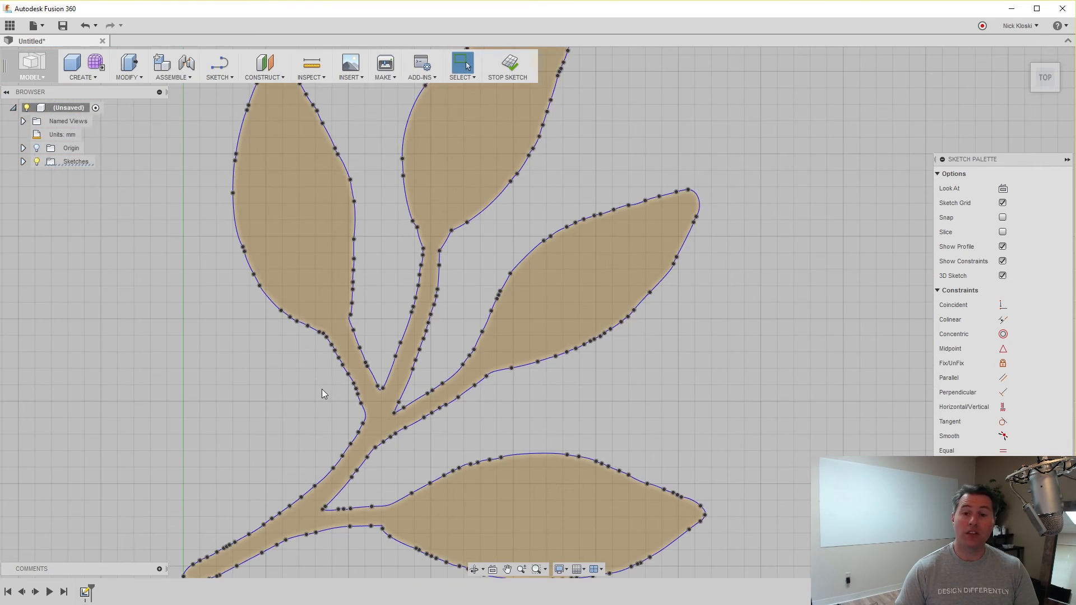
pyautogui.scroll(-1, 248, 401)
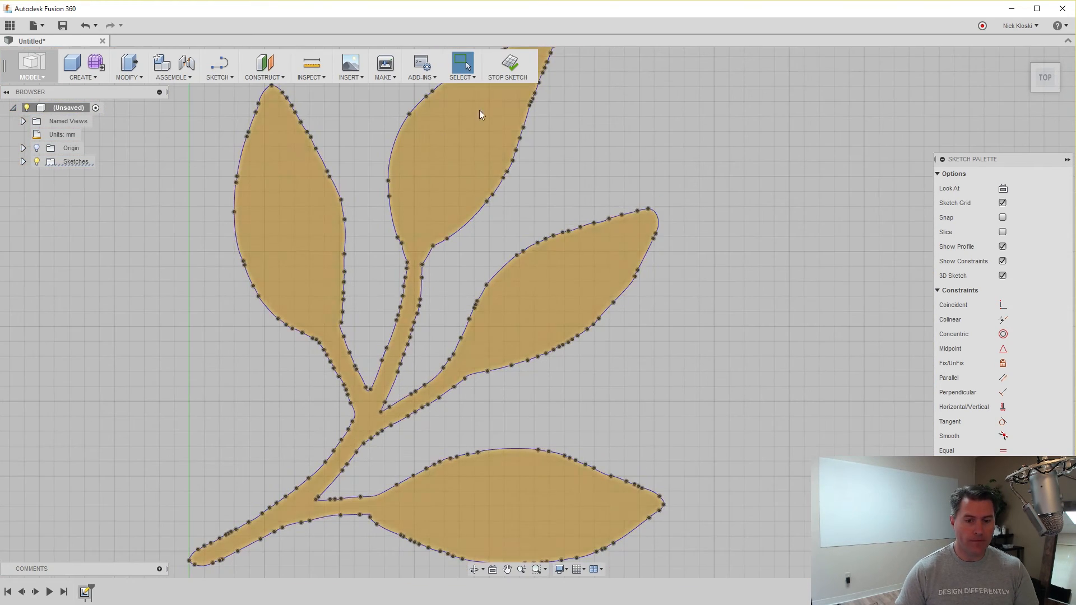
# Finish the leaf sketch and tilt the view to see it at an angle.
pyautogui.click(503, 69)
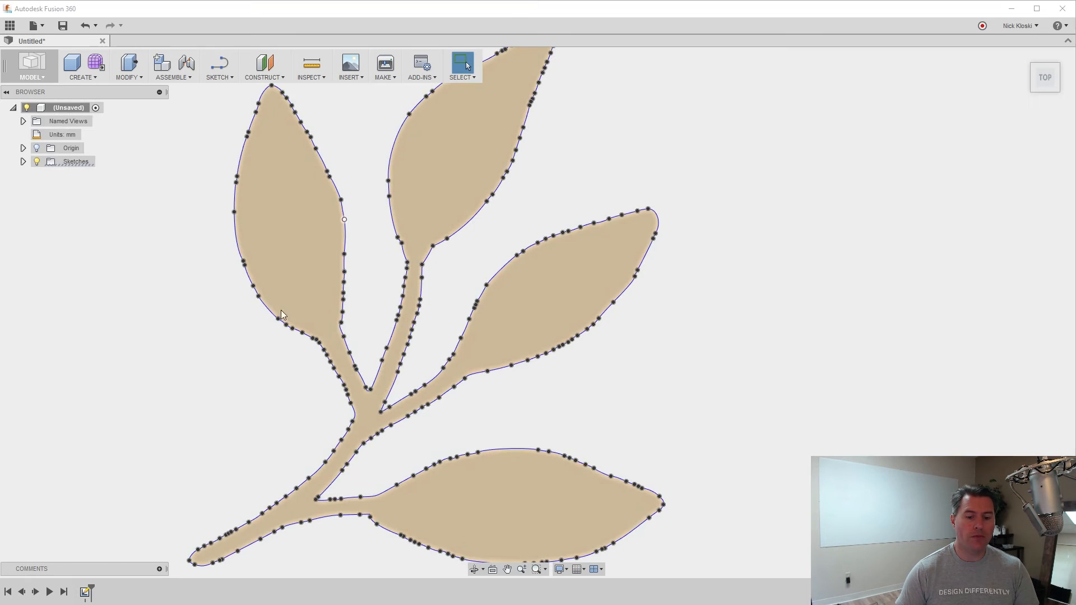
pyautogui.scroll(-4, 236, 424)
pyautogui.scroll(3, 259, 435)
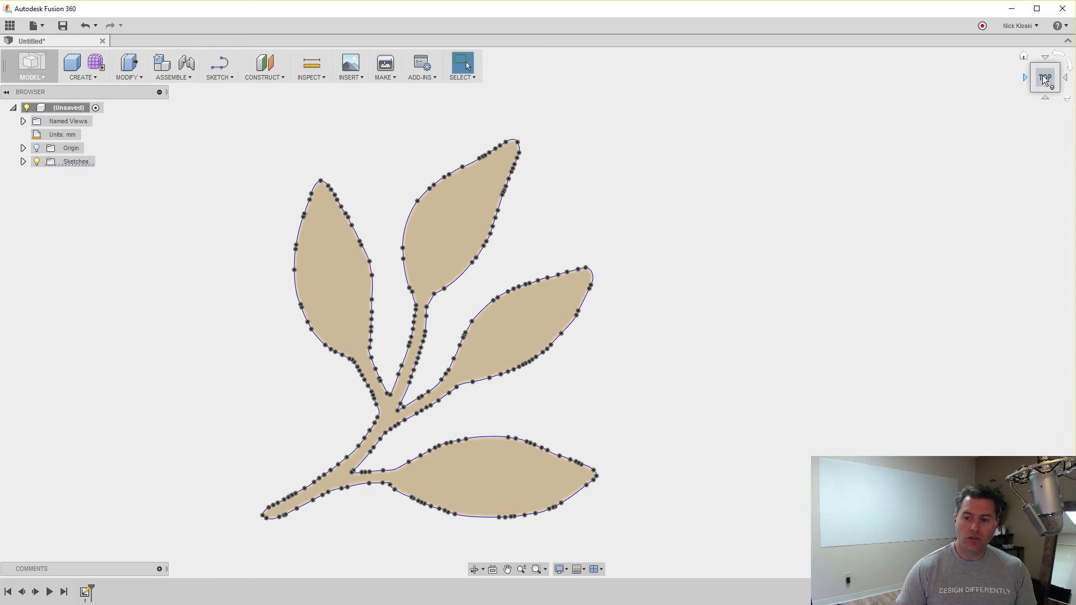
pyautogui.moveTo(1054, 87)
pyautogui.mouseDown()
pyautogui.moveTo(1051, 74)
pyautogui.moveTo(1027, 74)
pyautogui.moveTo(874, 135)
pyautogui.moveTo(852, 186)
pyautogui.mouseUp()
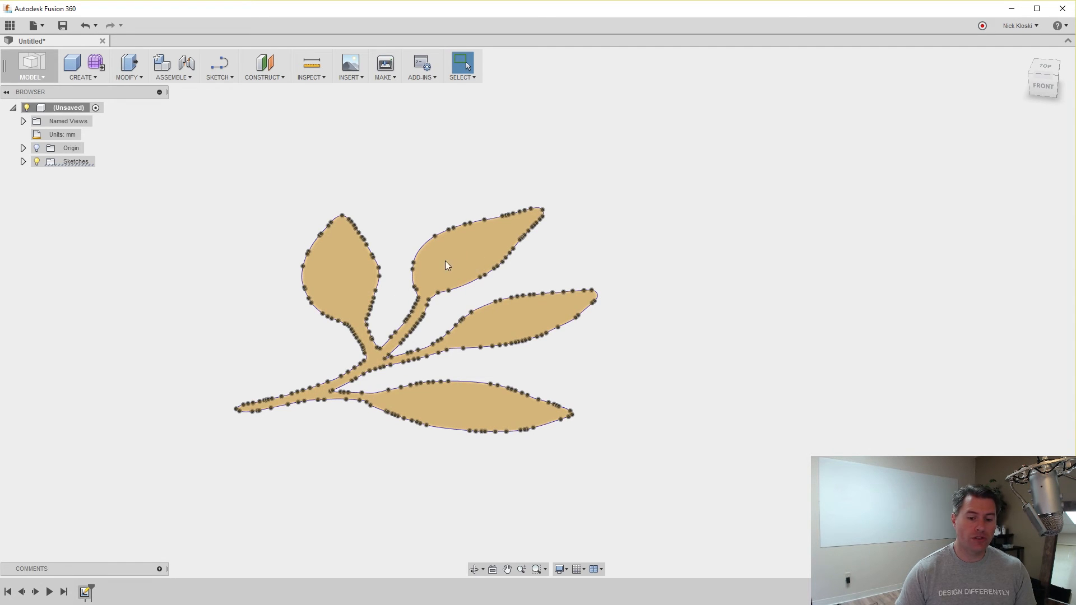
# Extrude the leaf profile 3 mm into a new solid body.
pyautogui.click(460, 256)
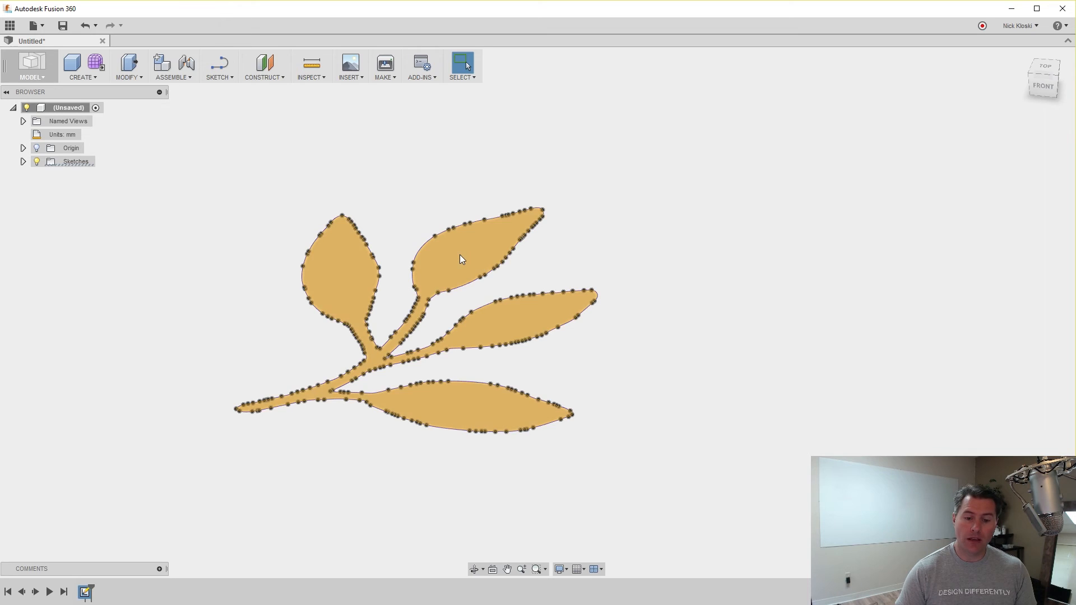
pyautogui.rightClick(460, 255)
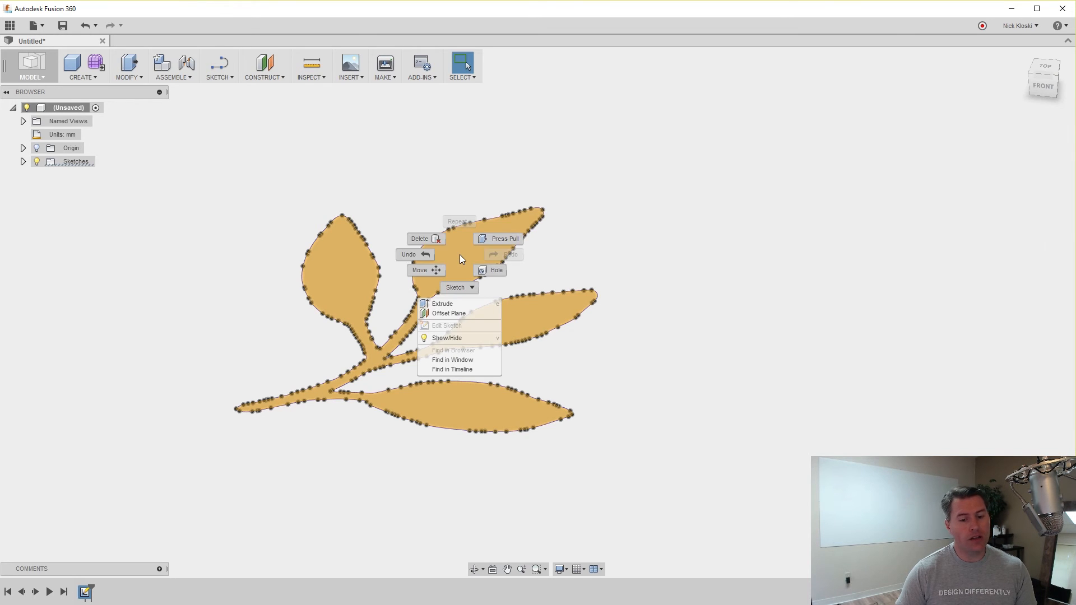
pyautogui.click(439, 303)
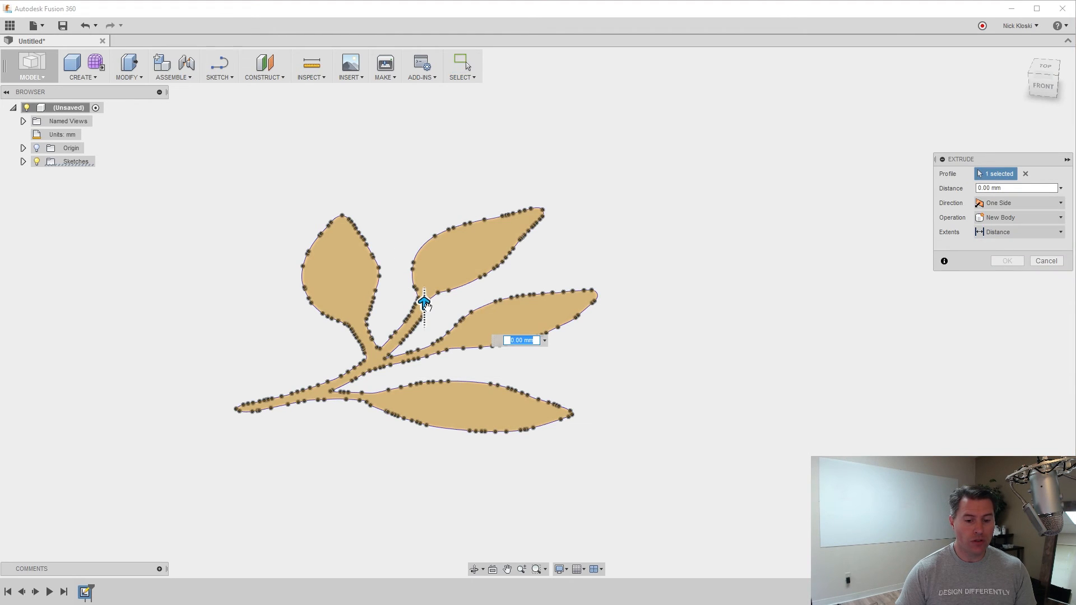
pyautogui.moveTo(425, 303); pyautogui.dragTo(425, 292)
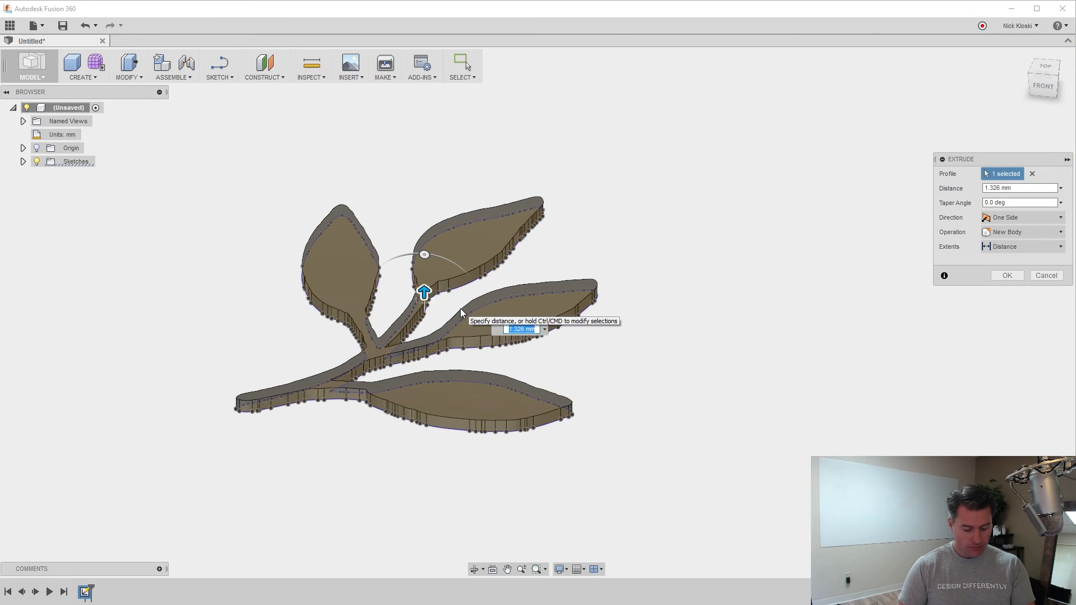
pyautogui.write('3')
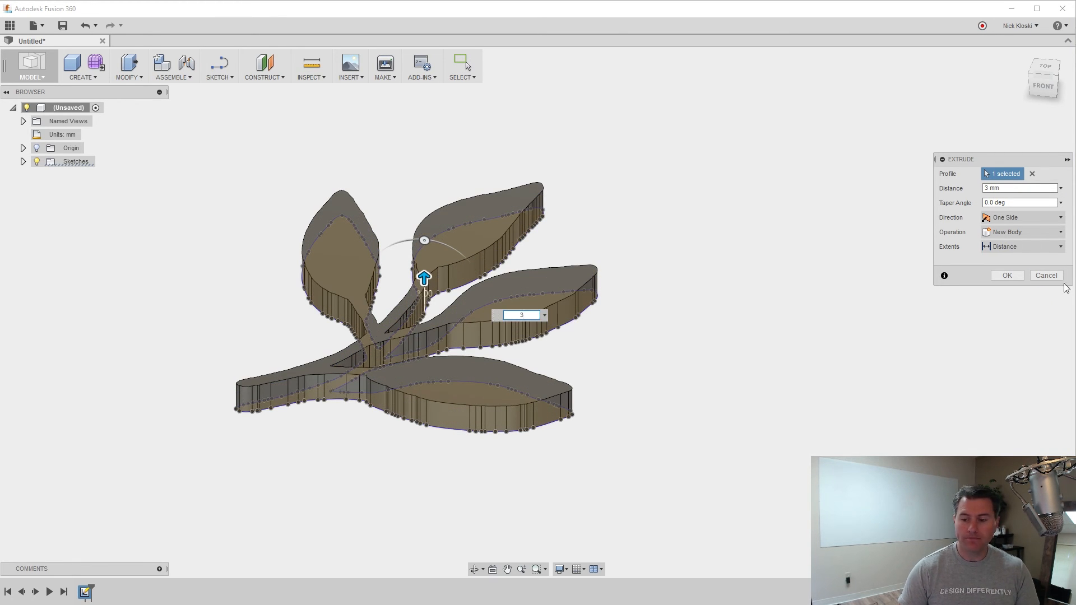
pyautogui.click(1007, 275)
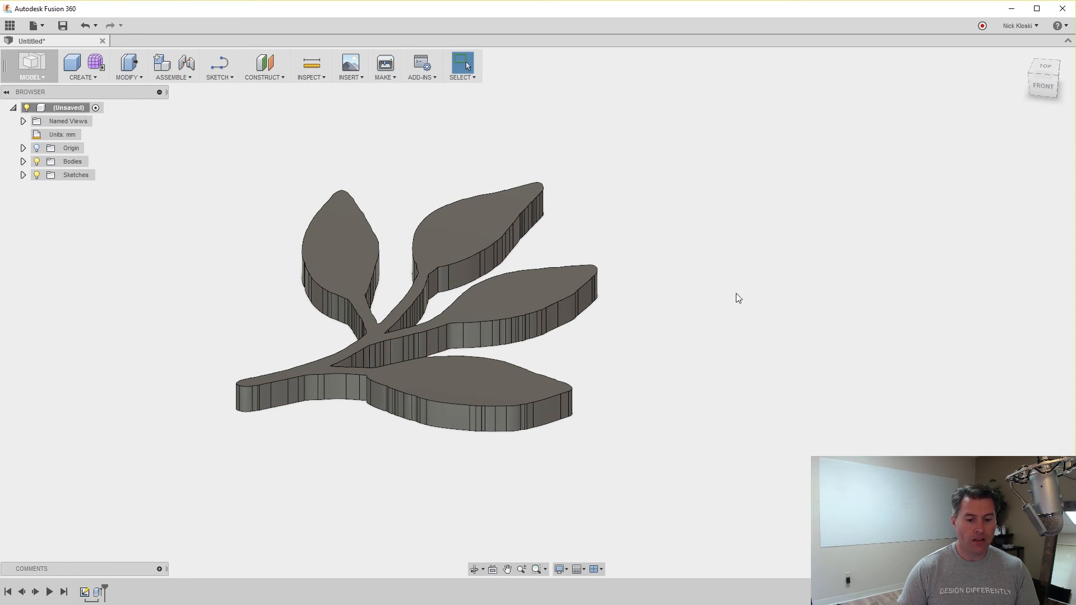
# Expand the Bodies folder and start saving Body1 as an STL.
pyautogui.moveTo(684, 355); pyautogui.dragTo(742, 355)
pyautogui.press('Escape')
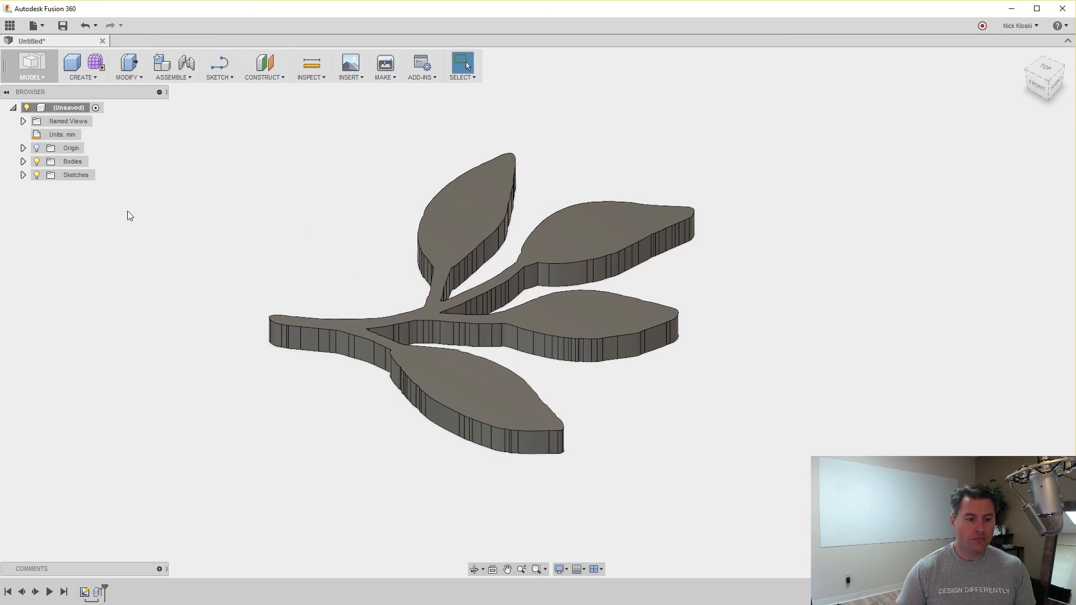
pyautogui.click(23, 162)
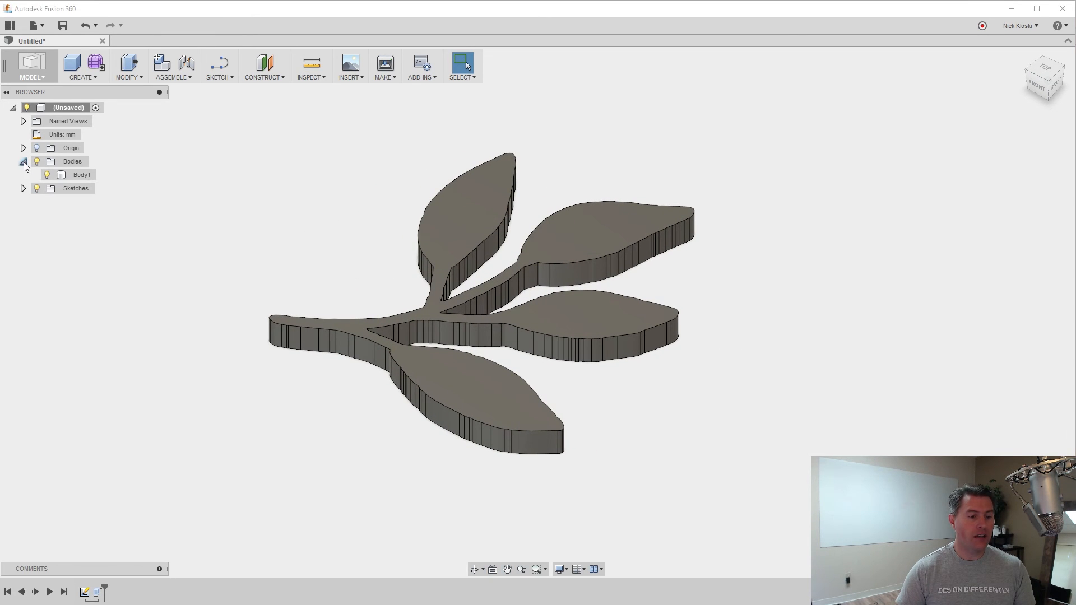
pyautogui.rightClick(80, 177)
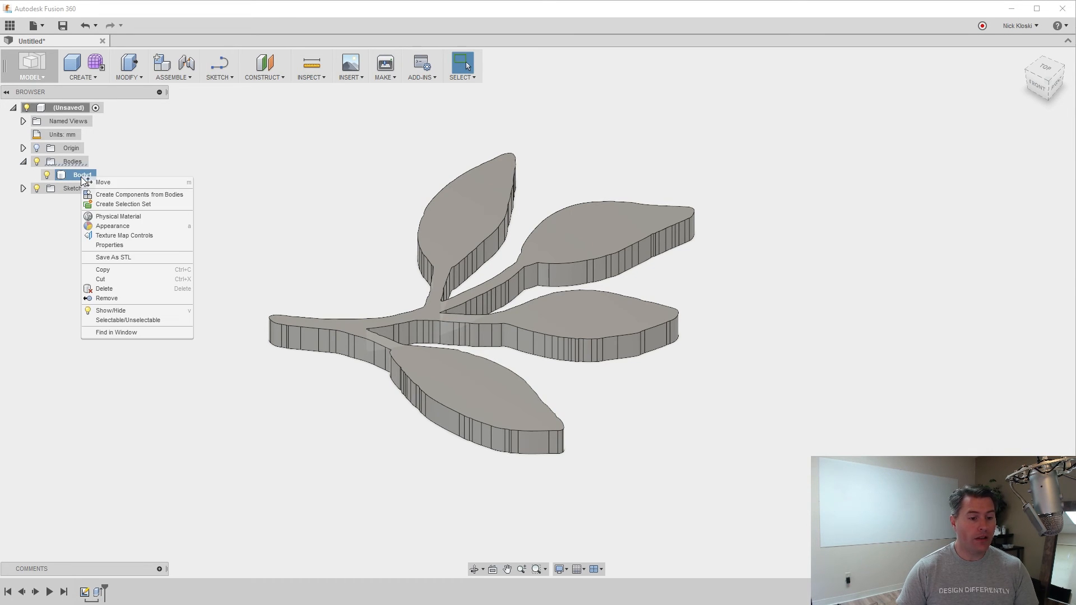
pyautogui.click(127, 258)
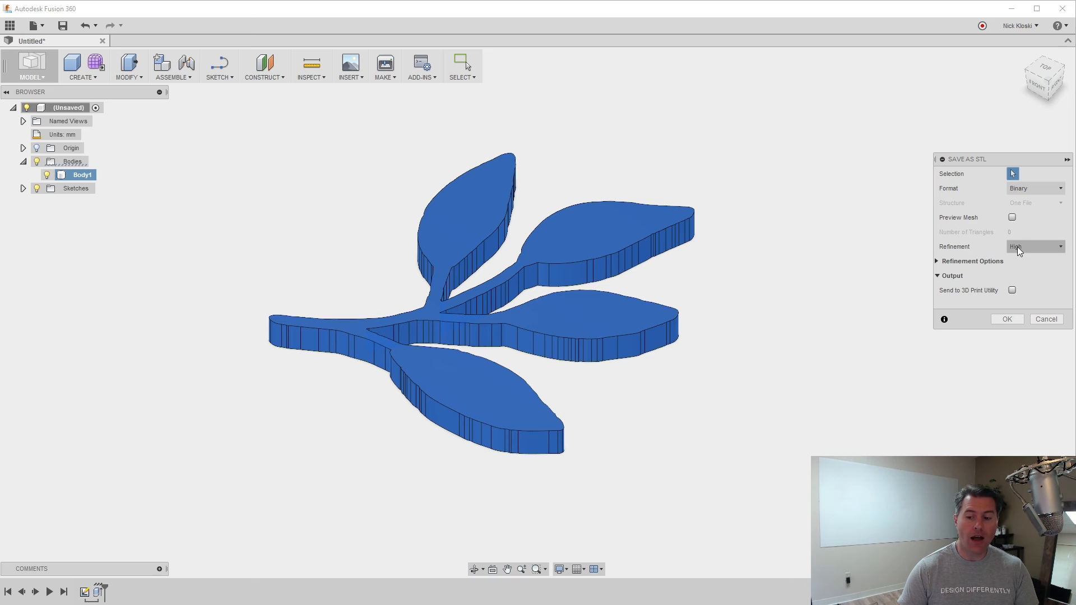
# Leave Send to 3D Print Utility off and save the STL as LeafFile on the Desktop.
pyautogui.click(1012, 291)
pyautogui.click(1023, 306)
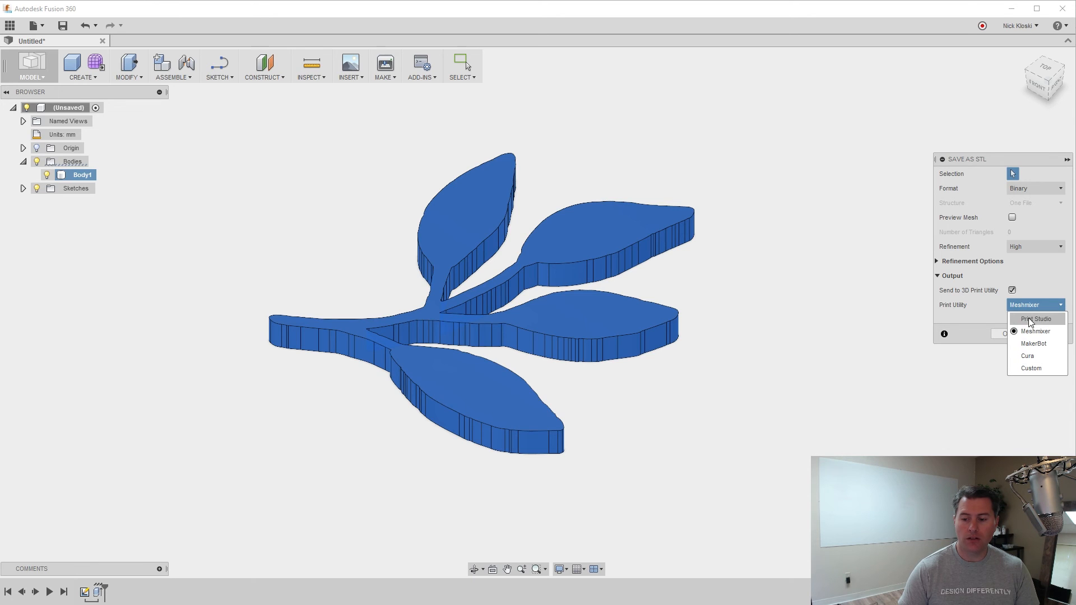
pyautogui.click(1034, 336)
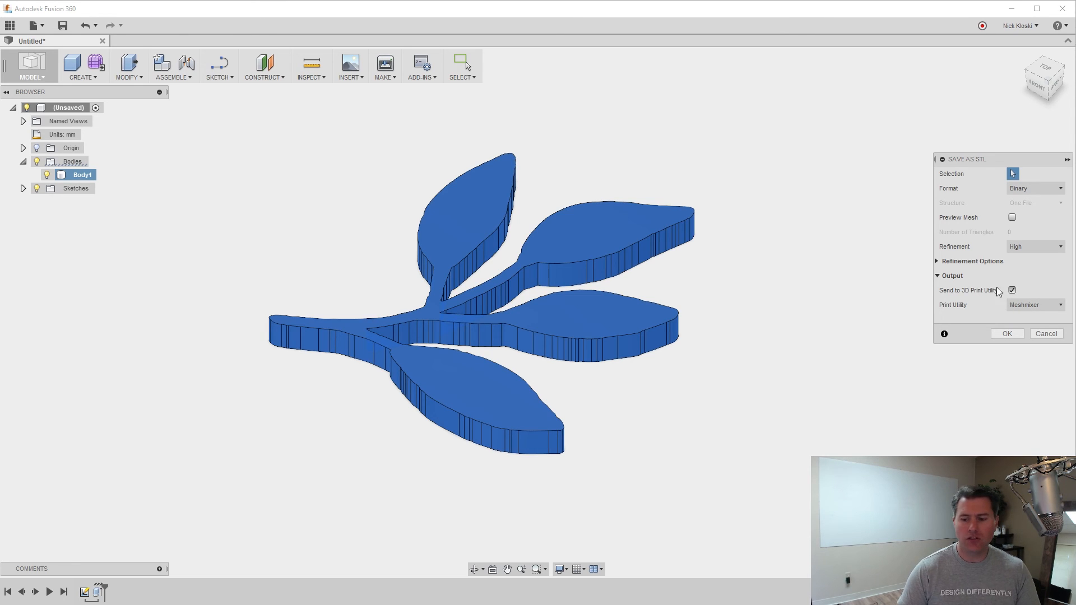
pyautogui.click(1012, 291)
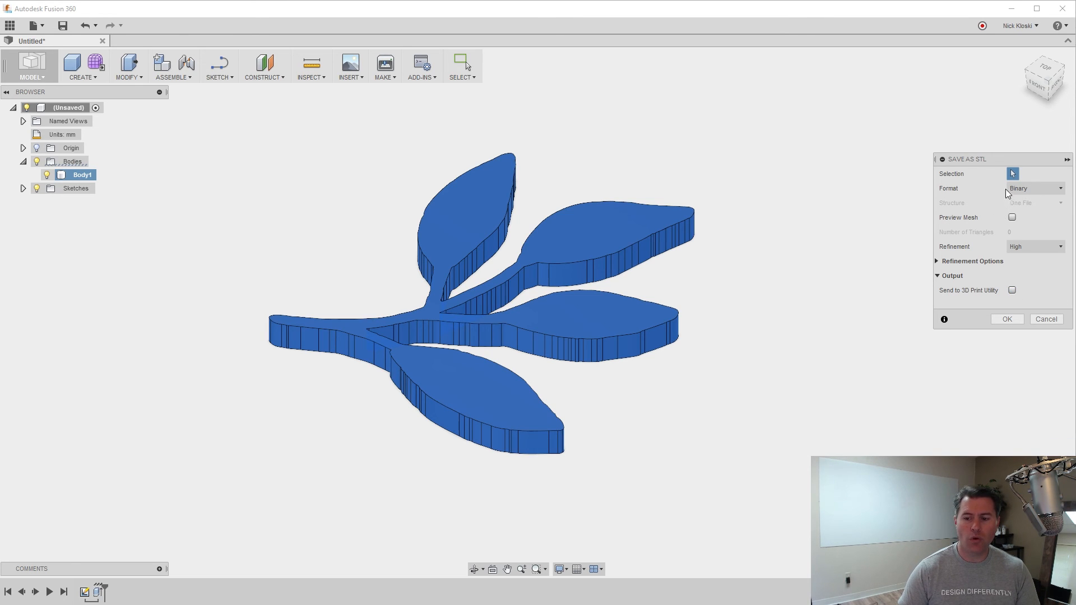
pyautogui.click(1007, 319)
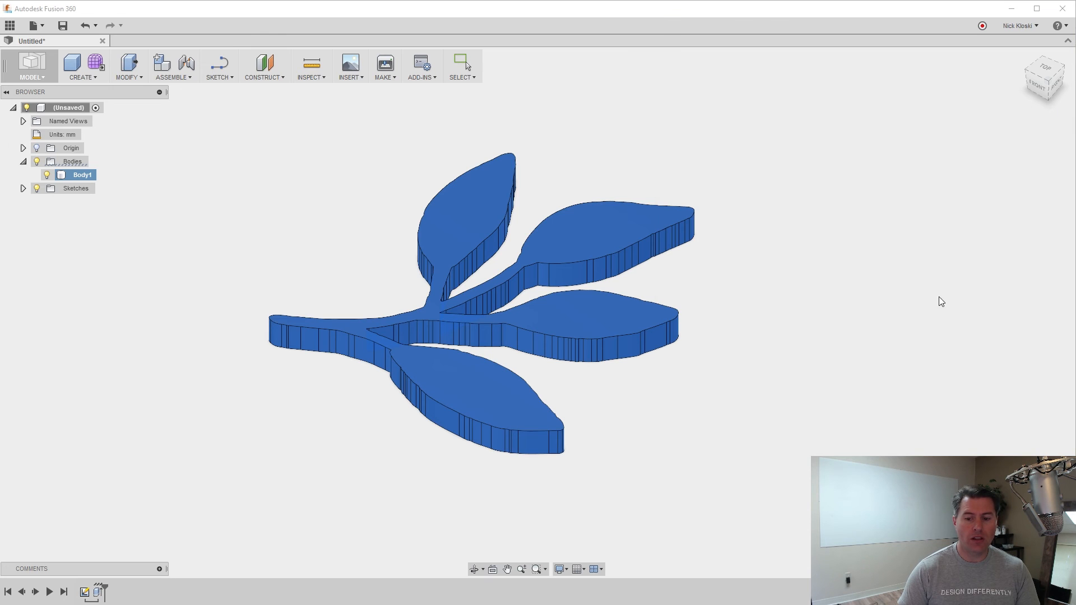
pyautogui.moveTo(498, 32); pyautogui.dragTo(645, 97)
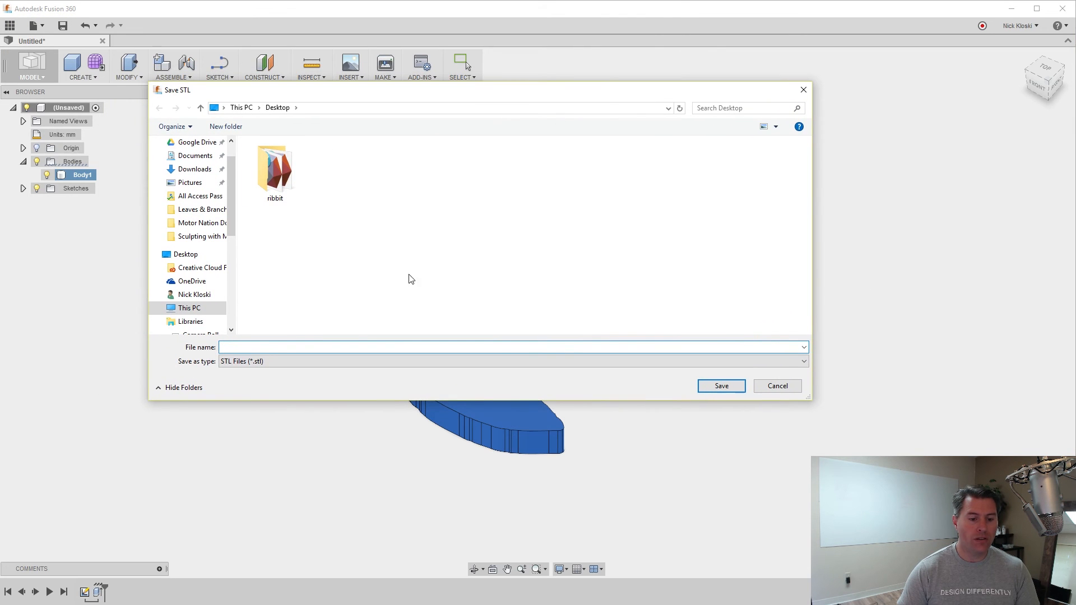
pyautogui.write('Le')
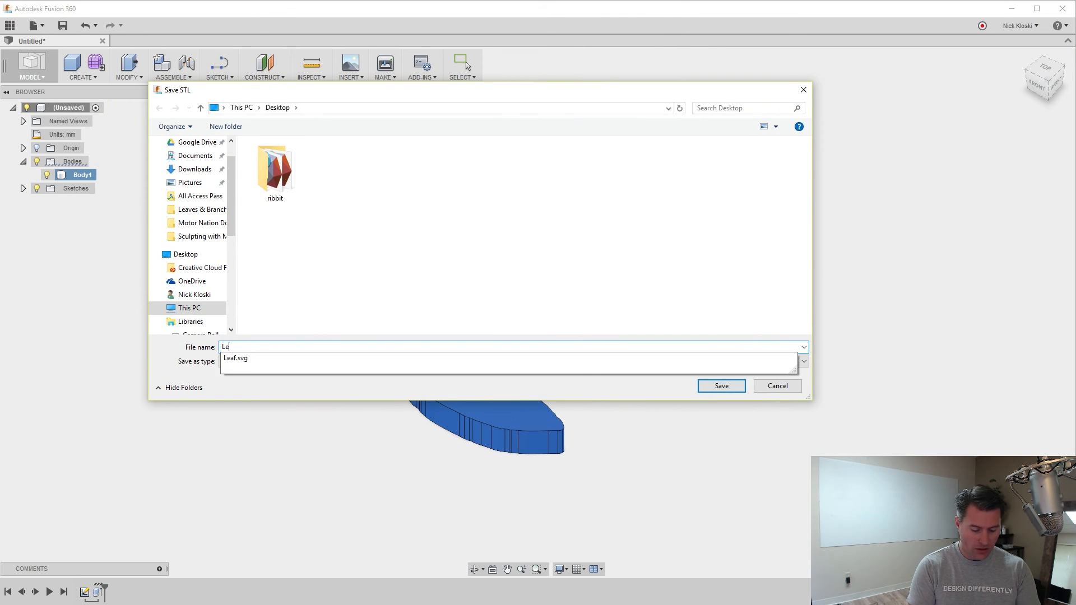
pyautogui.write('afFile')
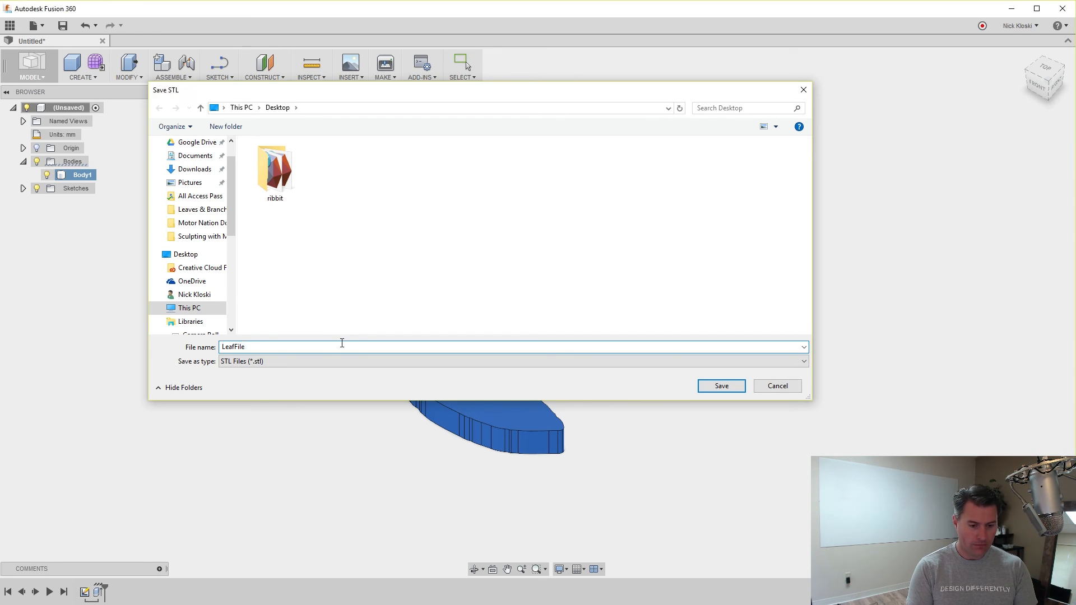
pyautogui.press('Return')
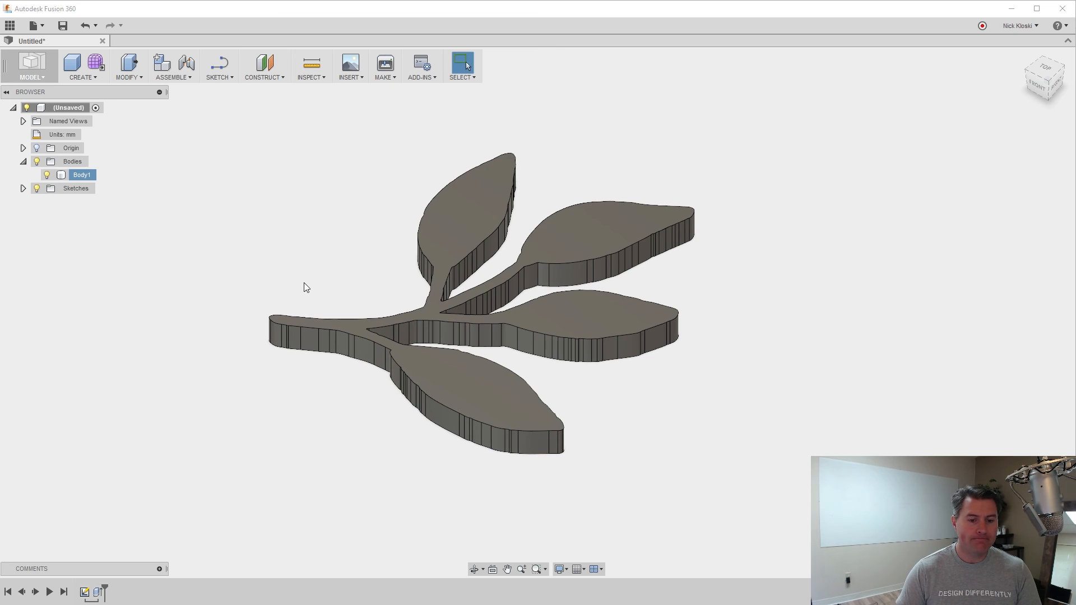
pyautogui.click(195, 202)
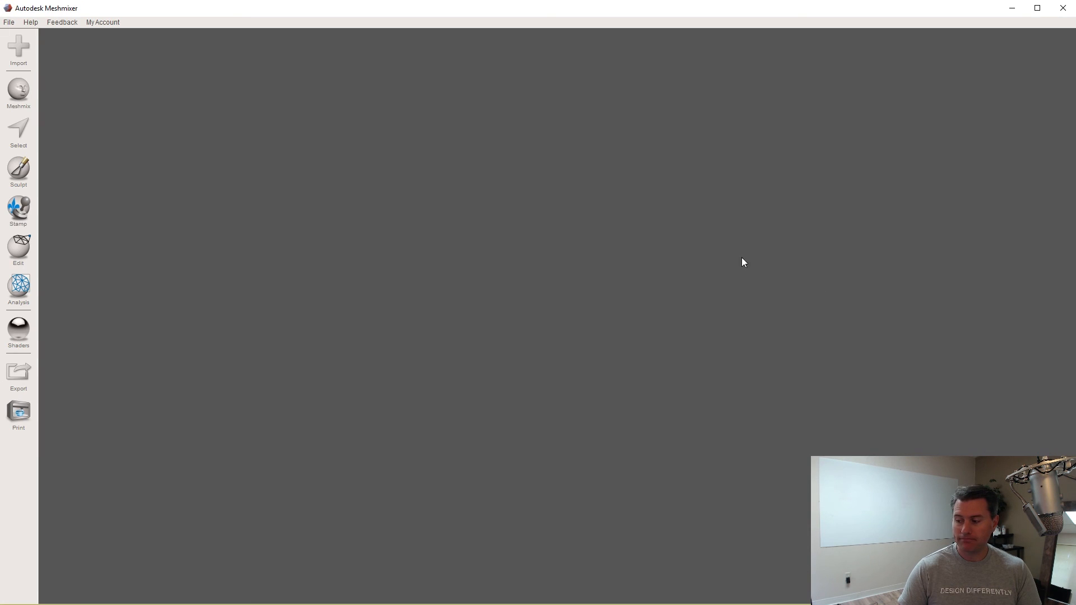
# Show the wireframe on LeafFile.stl and brush raised bumps along the left leaf.
pyautogui.moveTo(494, 316); pyautogui.dragTo(482, 247)
pyautogui.press('w')
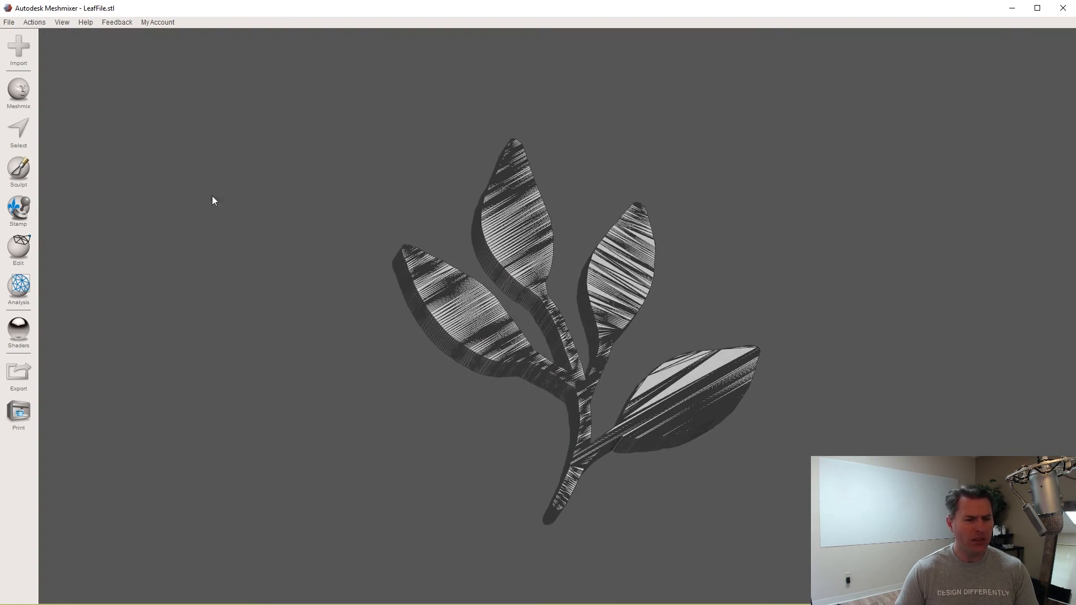
pyautogui.click(18, 179)
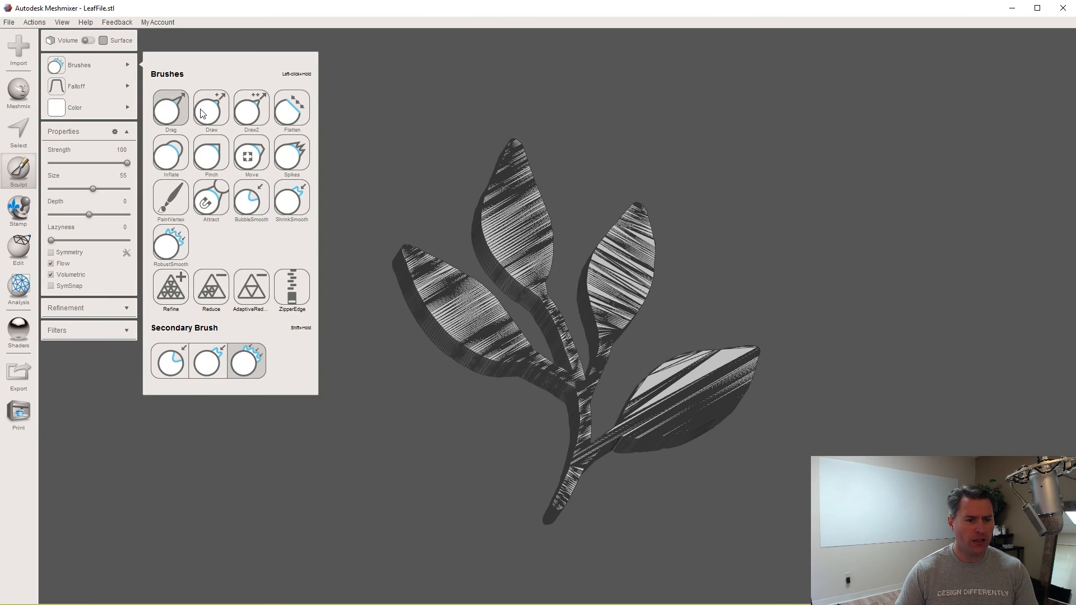
pyautogui.moveTo(412, 274); pyautogui.dragTo(507, 362)
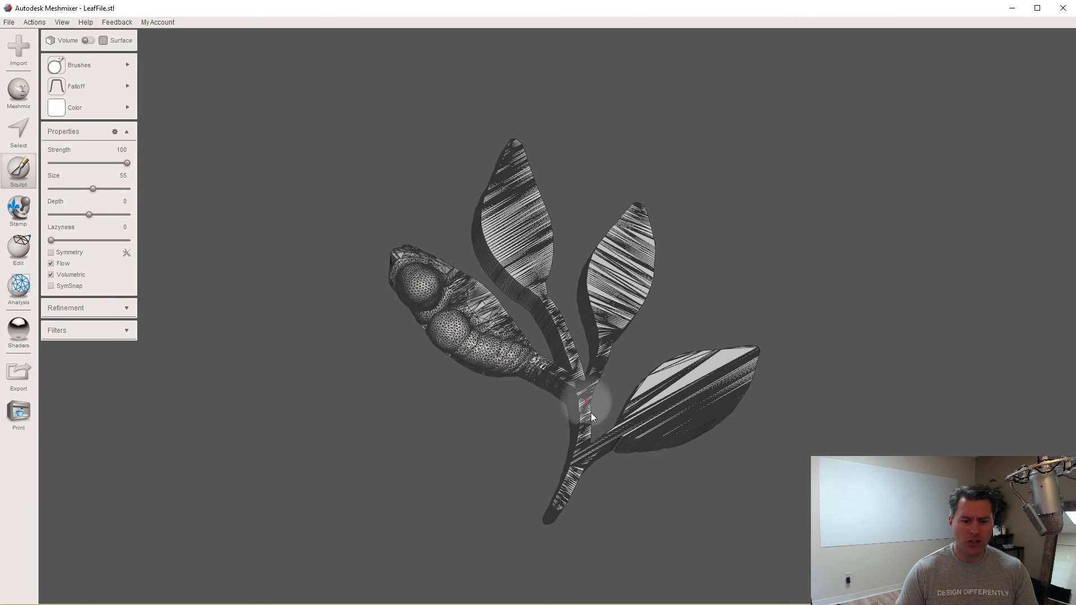
pyautogui.moveTo(508, 436)
pyautogui.mouseDown()
pyautogui.moveTo(402, 402)
pyautogui.moveTo(413, 455)
pyautogui.moveTo(446, 417)
pyautogui.moveTo(466, 452)
pyautogui.moveTo(462, 495)
pyautogui.moveTo(473, 426)
pyautogui.mouseUp()
# Cancel the sculpt to discard the bumps, then orbit to inspect the leaf's thick edges.
pyautogui.press('Escape')
pyautogui.moveTo(499, 380); pyautogui.dragTo(480, 369)
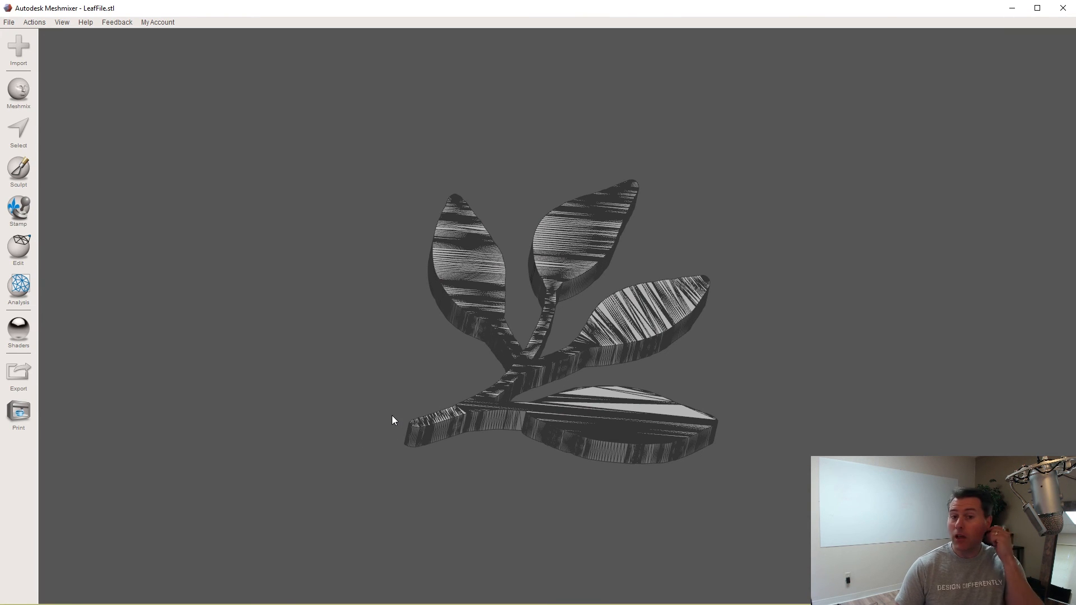
pyautogui.moveTo(392, 416)
pyautogui.mouseDown()
pyautogui.moveTo(362, 486)
pyautogui.moveTo(396, 429)
pyautogui.moveTo(372, 354)
pyautogui.moveTo(435, 362)
pyautogui.moveTo(411, 453)
pyautogui.moveTo(427, 314)
pyautogui.moveTo(423, 118)
pyautogui.moveTo(386, 223)
pyautogui.moveTo(365, 409)
pyautogui.mouseUp()
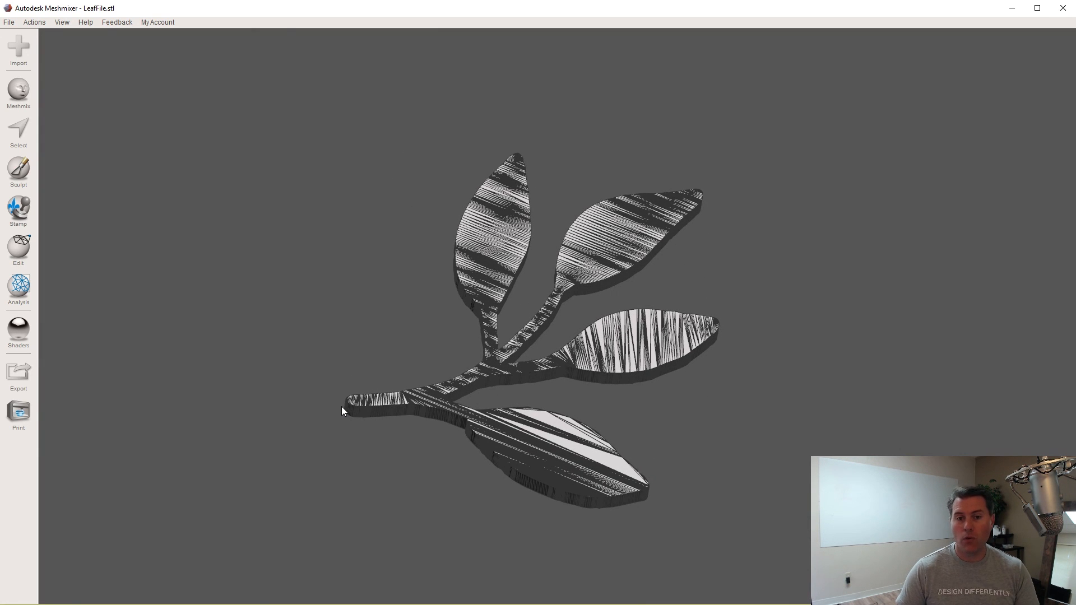
pyautogui.moveTo(341, 408); pyautogui.dragTo(343, 344)
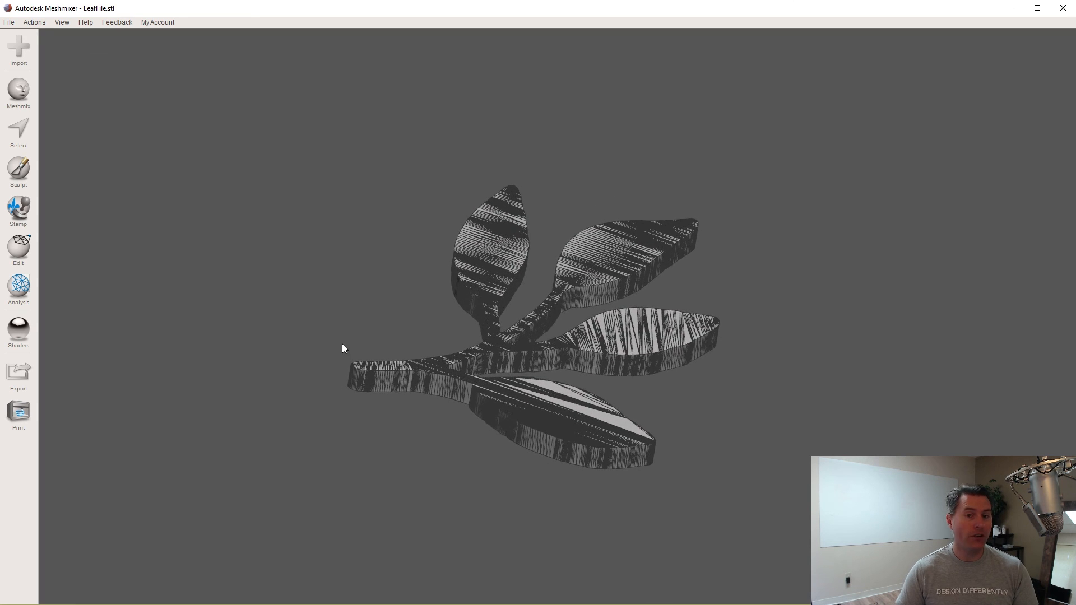